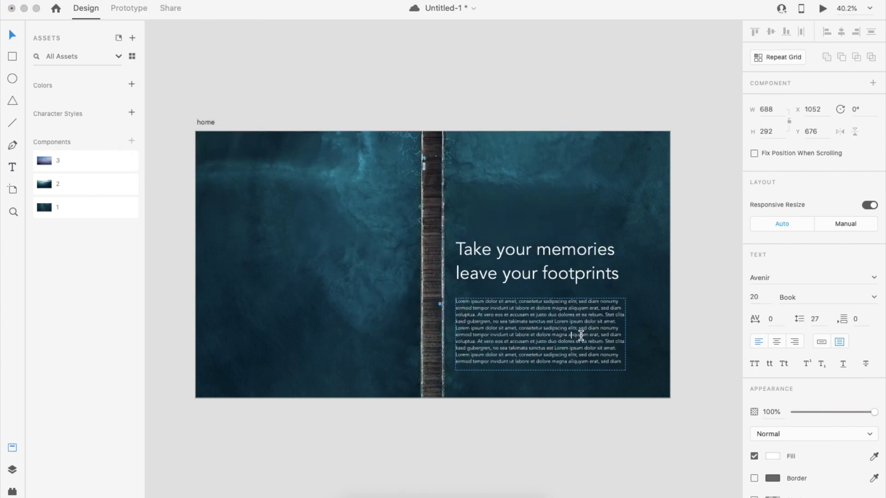
- Set the body text to 30 pt, outline the circle in white, and move the nav row up
{"action": "type", "text": "30"}
{"action": "key", "text": "Return"}
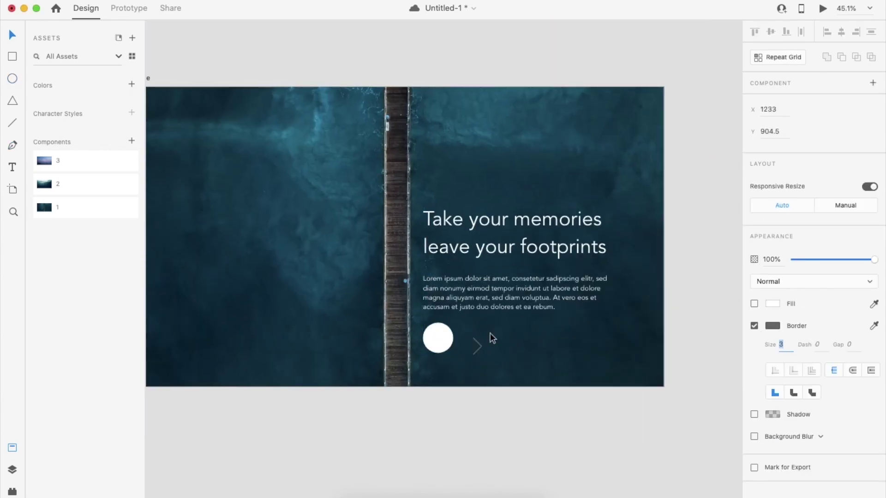
{"action": "left_click", "coordinate": [773, 345]}
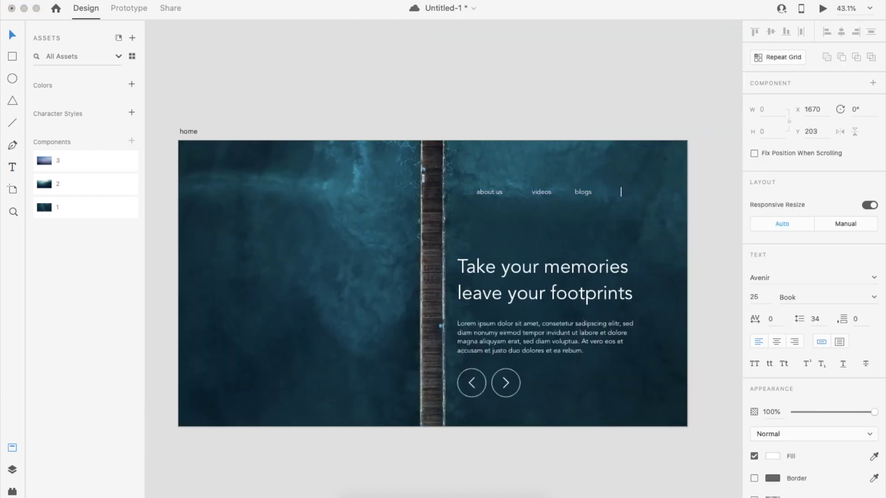
{"action": "left_click", "coordinate": [635, 164]}
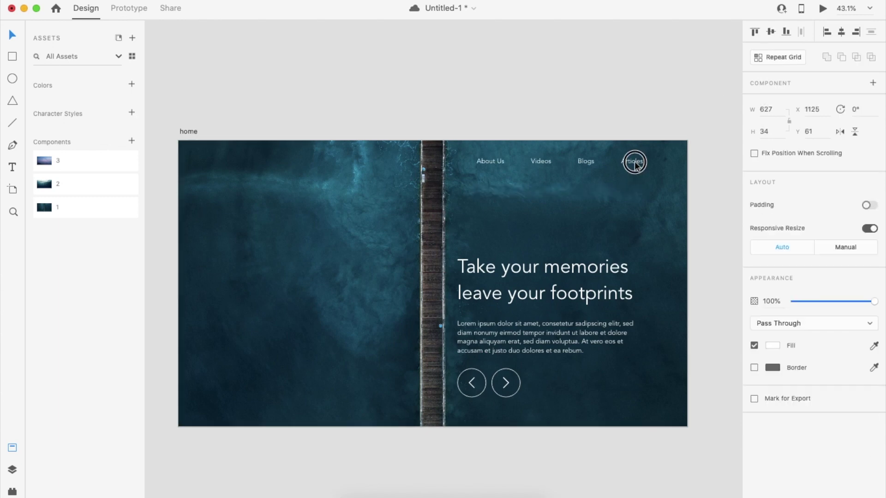
{"action": "left_click_drag", "start_coordinate": [634, 165], "coordinate": [666, 134]}
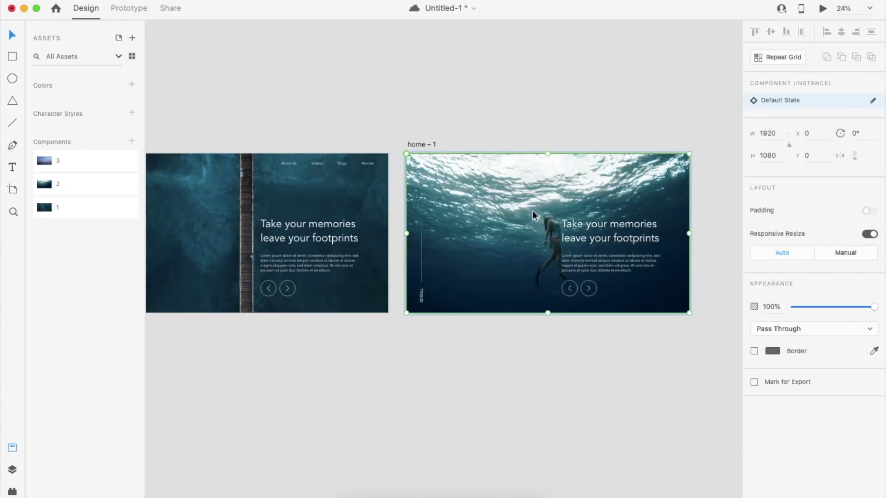
- Select the new home – 2 artboard, scroll across the canvas, then select the home artboard
{"action": "left_click", "coordinate": [637, 180]}
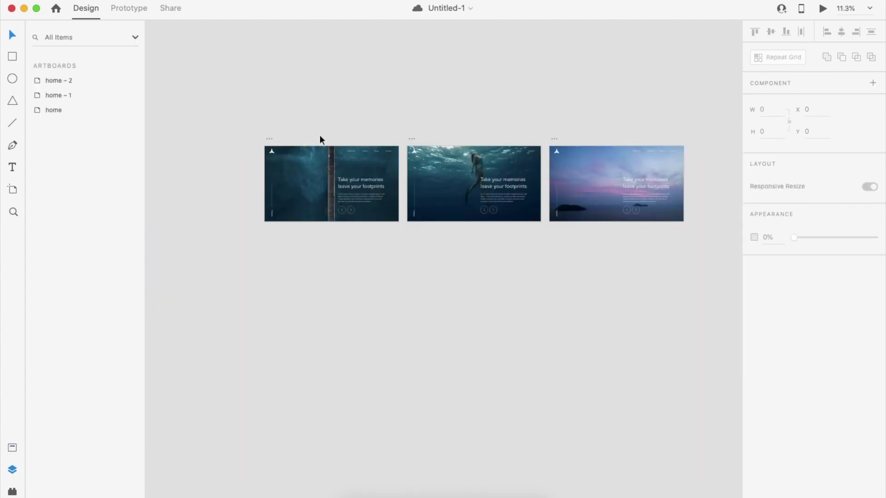
{"action": "scroll", "coordinate": [319, 134], "scroll_direction": "up", "scroll_amount": 6}
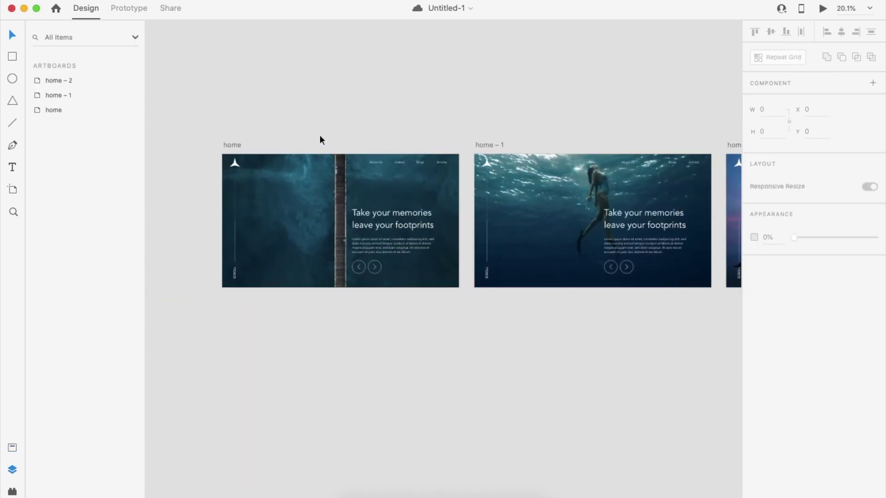
{"action": "scroll", "coordinate": [374, 133], "scroll_direction": "down", "scroll_amount": 1}
{"action": "scroll", "coordinate": [375, 132], "scroll_direction": "left", "scroll_amount": 1}
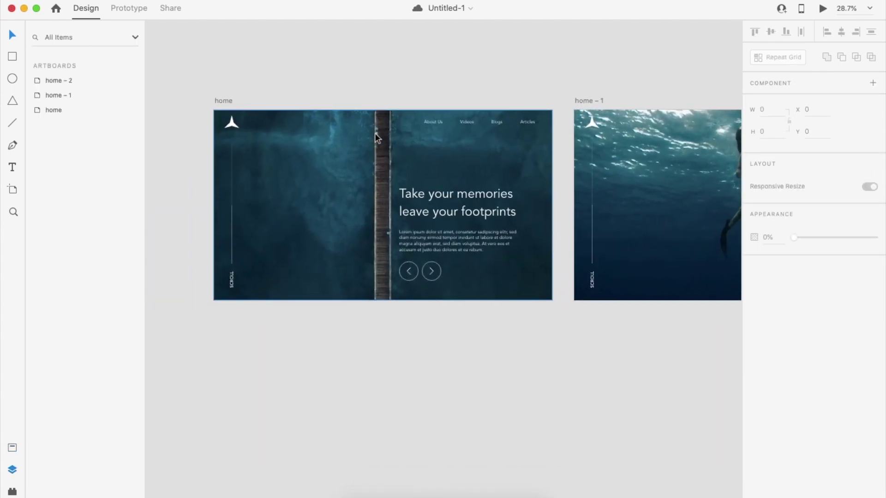
{"action": "scroll", "coordinate": [399, 59], "scroll_direction": "down", "scroll_amount": 3}
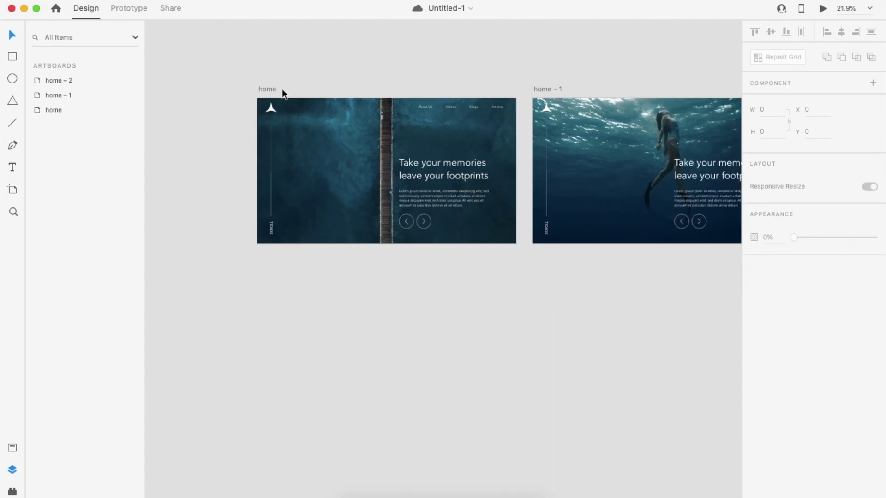
{"action": "left_click", "coordinate": [269, 86]}
- Alt-drag the home artboard below the row and rename the copy to 1
{"action": "left_click_drag", "start_coordinate": [267, 86], "coordinate": [271, 317]}
{"action": "double_click", "coordinate": [270, 317]}
{"action": "type", "text": "1"}
{"action": "key", "text": "Return"}
- Try moving the first slide image down inside artboard 1's group, then undo it
{"action": "scroll", "coordinate": [332, 277], "scroll_direction": "down", "scroll_amount": 5}
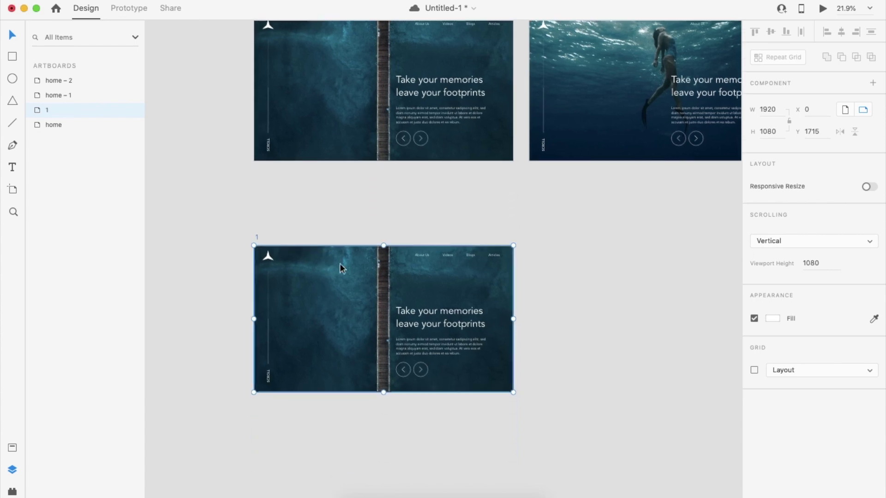
{"action": "left_click", "coordinate": [340, 265]}
{"action": "scroll", "coordinate": [394, 207], "scroll_direction": "up", "scroll_amount": 4}
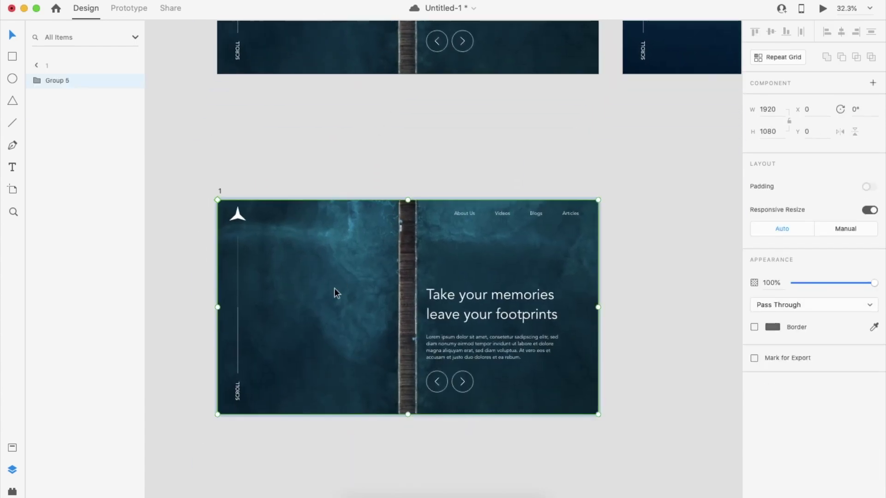
{"action": "double_click", "coordinate": [334, 289]}
{"action": "left_click_drag", "start_coordinate": [334, 289], "coordinate": [334, 344]}
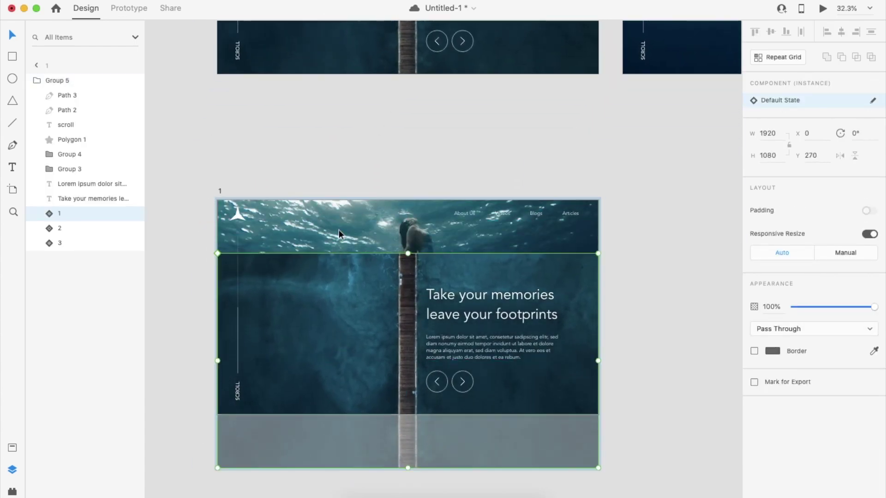
{"action": "key", "text": "ctrl+z"}
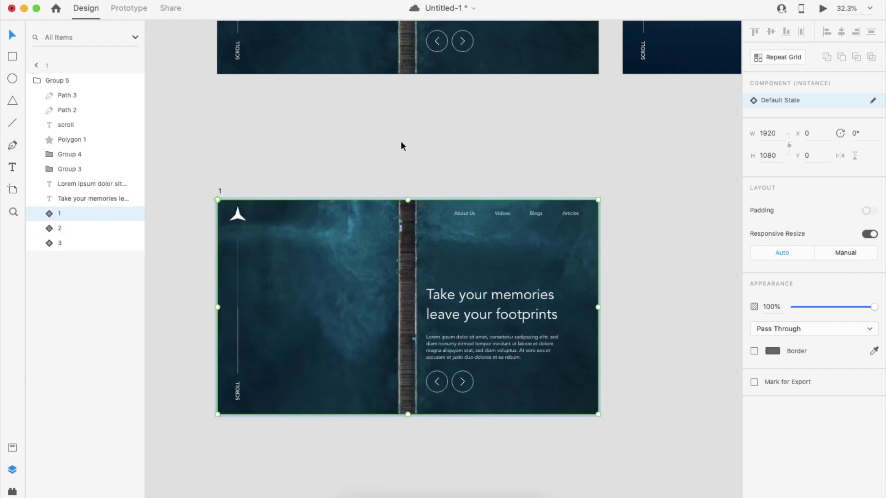
{"action": "left_click", "coordinate": [401, 142]}
{"action": "scroll", "coordinate": [400, 143], "scroll_direction": "down", "scroll_amount": 4}
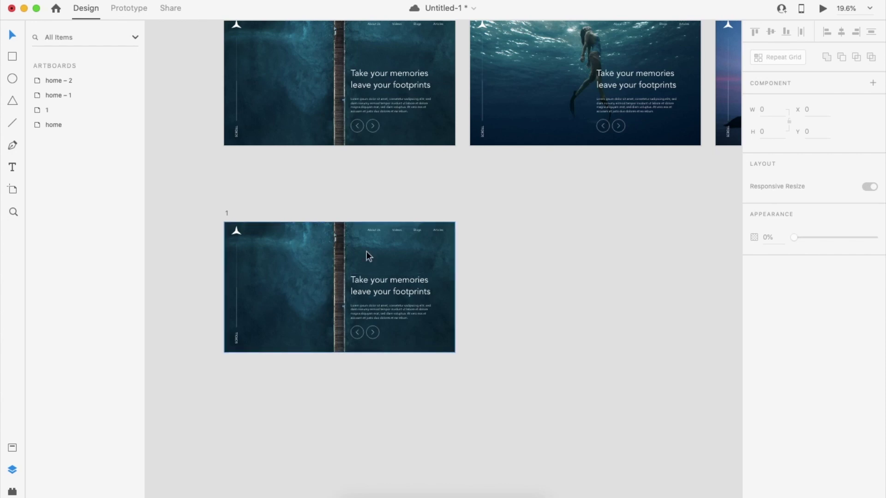
{"action": "scroll", "coordinate": [567, 279], "scroll_direction": "left", "scroll_amount": 2}
{"action": "scroll", "coordinate": [567, 279], "scroll_direction": "down", "scroll_amount": 1}
{"action": "left_click_drag", "start_coordinate": [263, 208], "coordinate": [263, 205]}
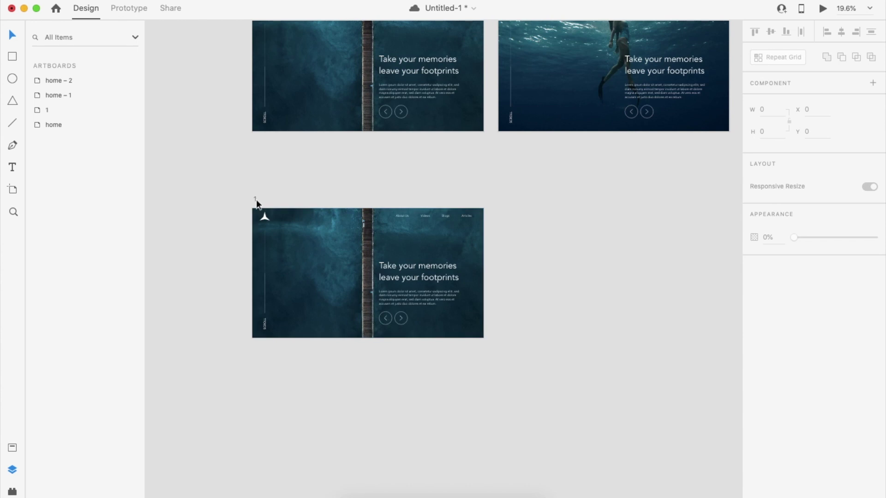
{"action": "scroll", "coordinate": [256, 200], "scroll_direction": "up", "scroll_amount": 2}
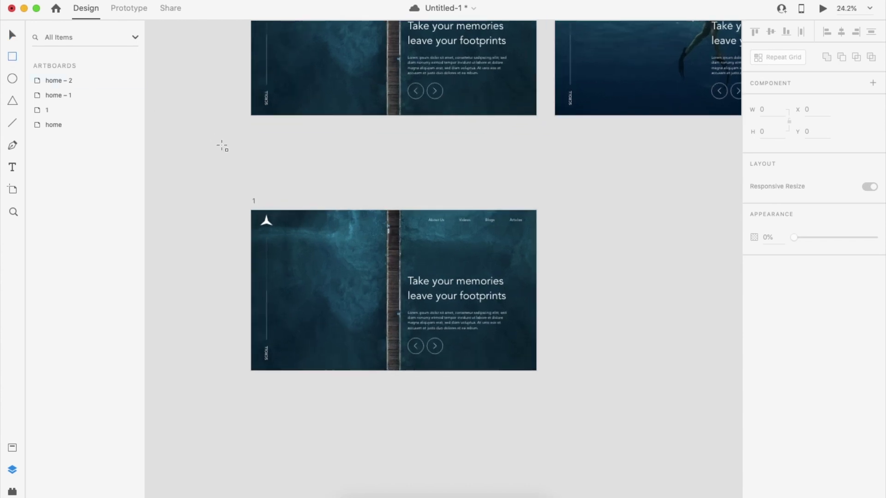
- Draw a white square at artboard 1's top-left corner and remove its border
{"action": "left_click_drag", "start_coordinate": [256, 212], "coordinate": [282, 241]}
{"action": "key", "text": "v"}
{"action": "left_click", "coordinate": [357, 270]}
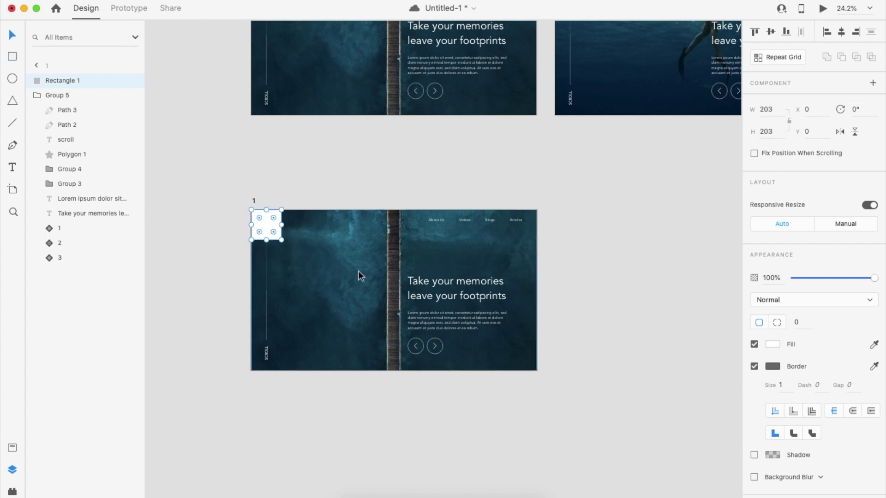
{"action": "left_click", "coordinate": [270, 229]}
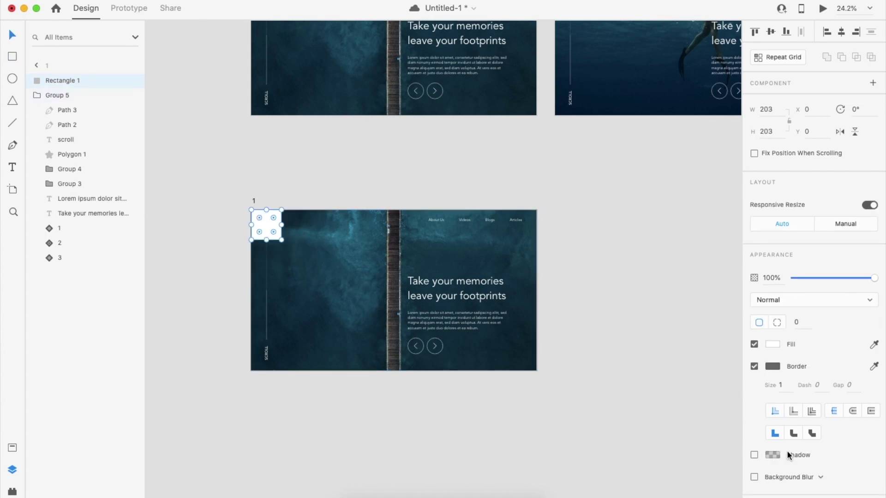
{"action": "left_click", "coordinate": [754, 367]}
- Repeat Grid the square down the artboard with no gaps, covering its full height
{"action": "left_click", "coordinate": [780, 58]}
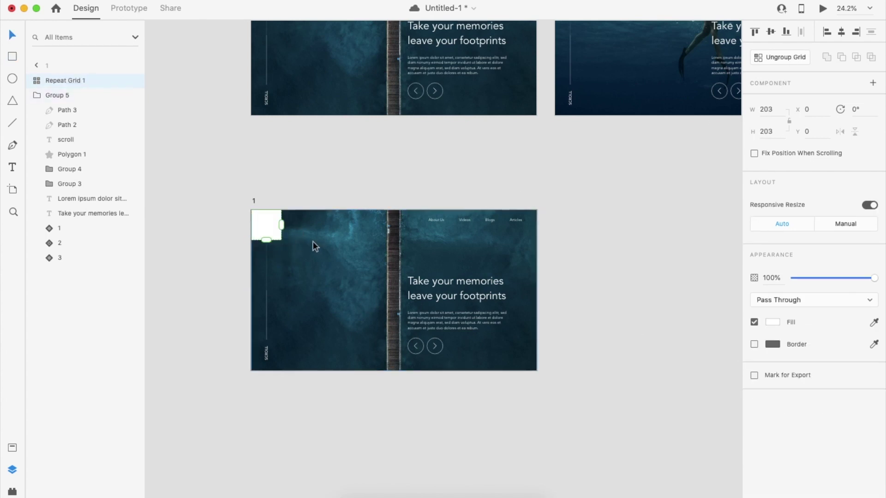
{"action": "left_click_drag", "start_coordinate": [265, 252], "coordinate": [265, 370]}
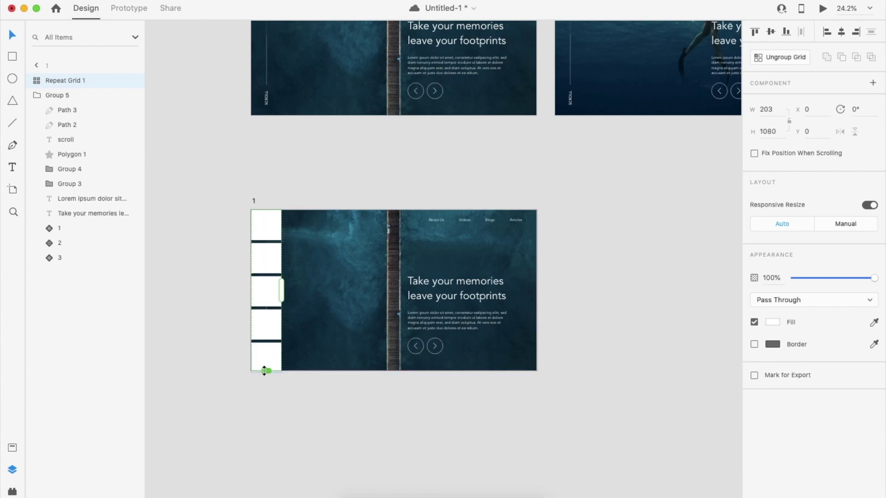
{"action": "scroll", "coordinate": [264, 369], "scroll_direction": "up", "scroll_amount": 5}
{"action": "scroll", "coordinate": [342, 304], "scroll_direction": "left", "scroll_amount": 3}
{"action": "left_click_drag", "start_coordinate": [342, 304], "coordinate": [348, 277]}
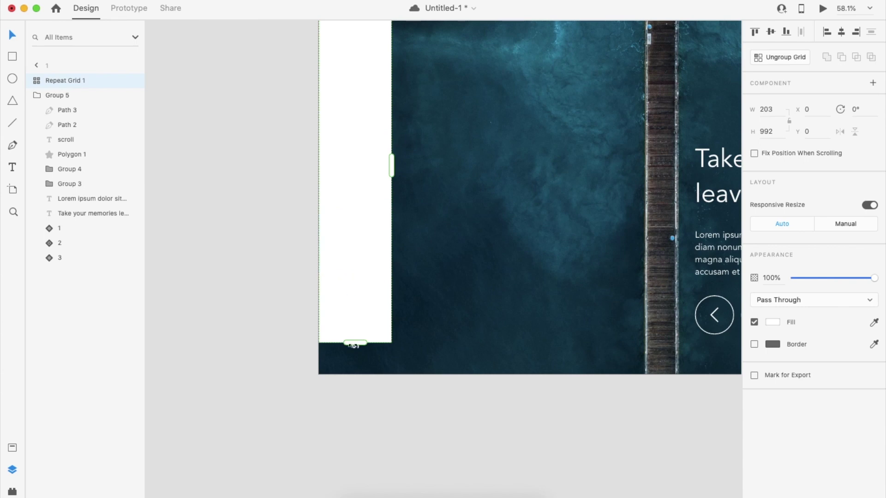
{"action": "left_click_drag", "start_coordinate": [354, 345], "coordinate": [352, 371]}
{"action": "scroll", "coordinate": [352, 371], "scroll_direction": "down", "scroll_amount": 5}
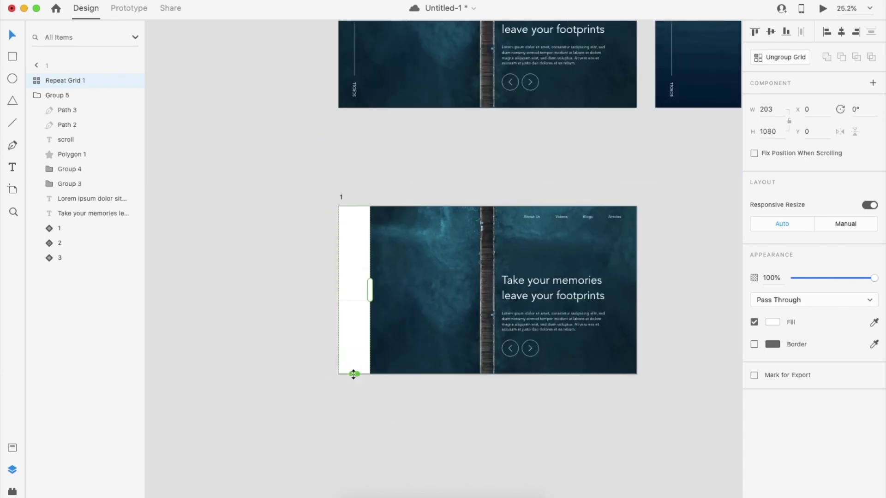
- Ungroup the repeat grid into separate squares and group the six white tiles together
{"action": "key", "text": "super+shift+g"}
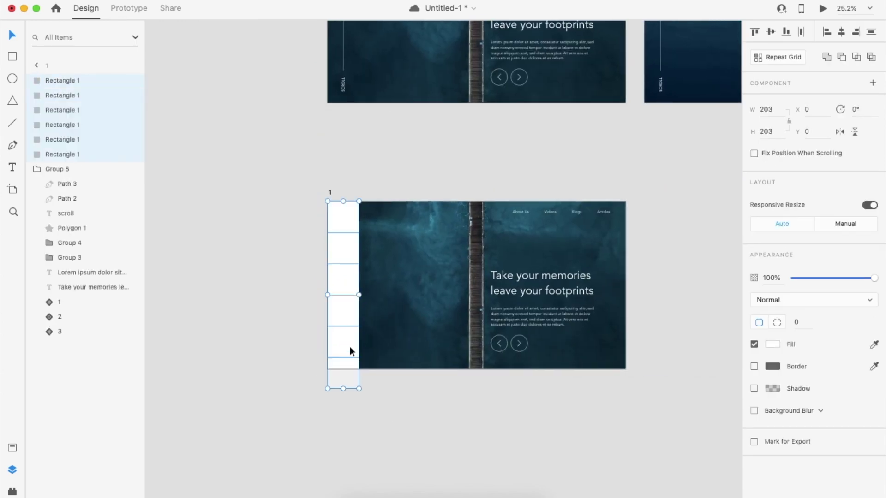
{"action": "left_click", "coordinate": [380, 422]}
{"action": "scroll", "coordinate": [380, 423], "scroll_direction": "right", "scroll_amount": 3}
{"action": "left_click", "coordinate": [298, 328]}
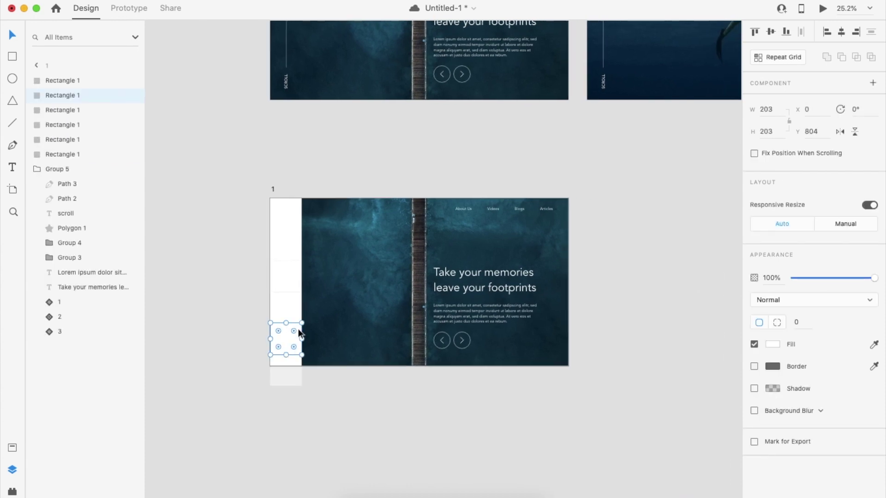
{"action": "left_click", "coordinate": [295, 356], "text": "shift"}
{"action": "left_click", "coordinate": [292, 318], "text": "shift"}
{"action": "left_click", "coordinate": [293, 280], "text": "shift"}
{"action": "left_click", "coordinate": [292, 245], "text": "shift"}
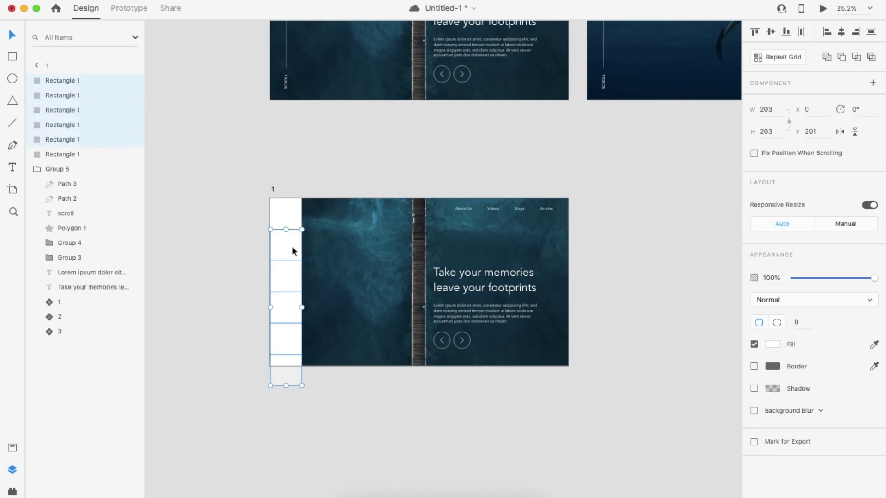
{"action": "left_click", "coordinate": [292, 206], "text": "shift"}
{"action": "left_click_drag", "start_coordinate": [292, 206], "coordinate": [413, 209]}
{"action": "key", "text": "super+z"}
{"action": "key", "text": "super+g"}
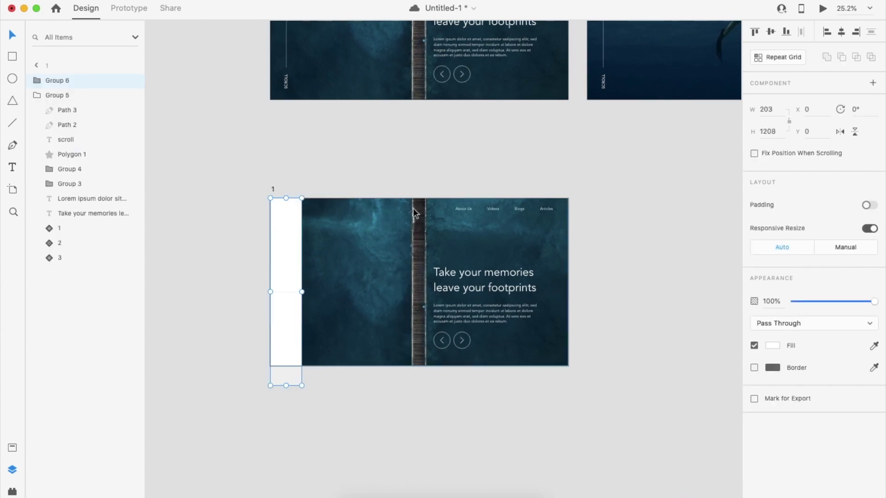
- Undo trial deletes and moves, then shift the tile group just past artboard 1's left edge (X -203)
{"action": "left_click", "coordinate": [377, 395]}
{"action": "left_click", "coordinate": [295, 296]}
{"action": "key", "text": "Delete"}
{"action": "left_click", "coordinate": [335, 309]}
{"action": "key", "text": "super+z"}
{"action": "key", "text": "super+z"}
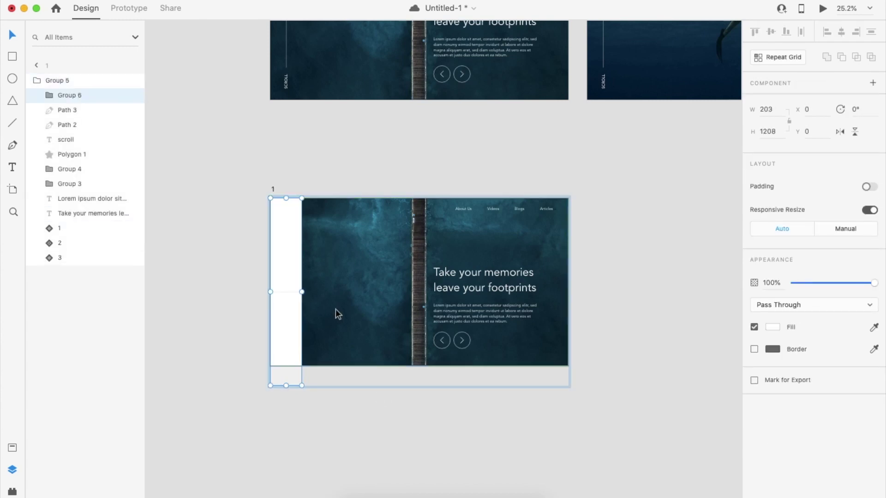
{"action": "left_click", "coordinate": [352, 405]}
{"action": "left_click_drag", "start_coordinate": [356, 301], "coordinate": [402, 339]}
{"action": "key", "text": "super+z"}
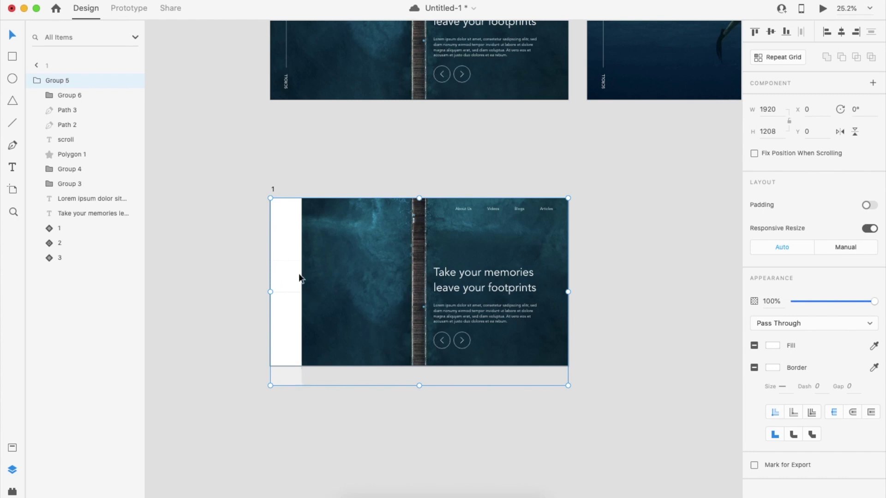
{"action": "double_click", "coordinate": [286, 316]}
{"action": "left_click_drag", "start_coordinate": [286, 316], "coordinate": [253, 317]}
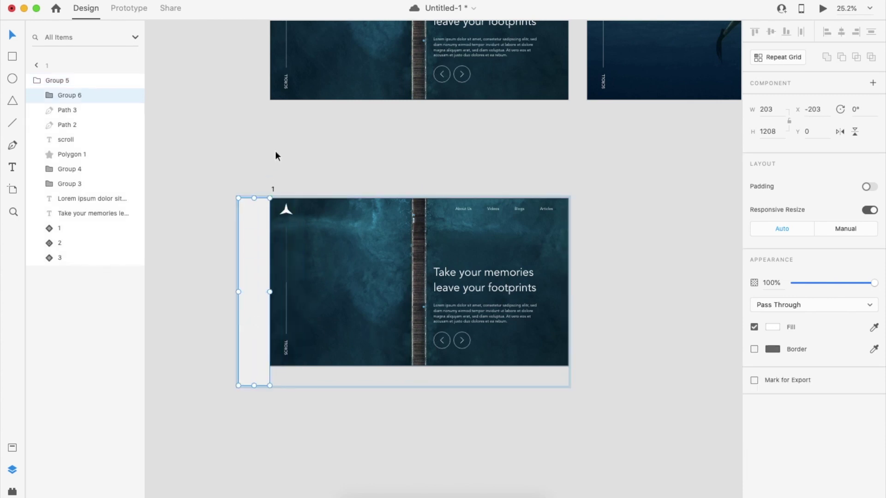
{"action": "left_click", "coordinate": [289, 172]}
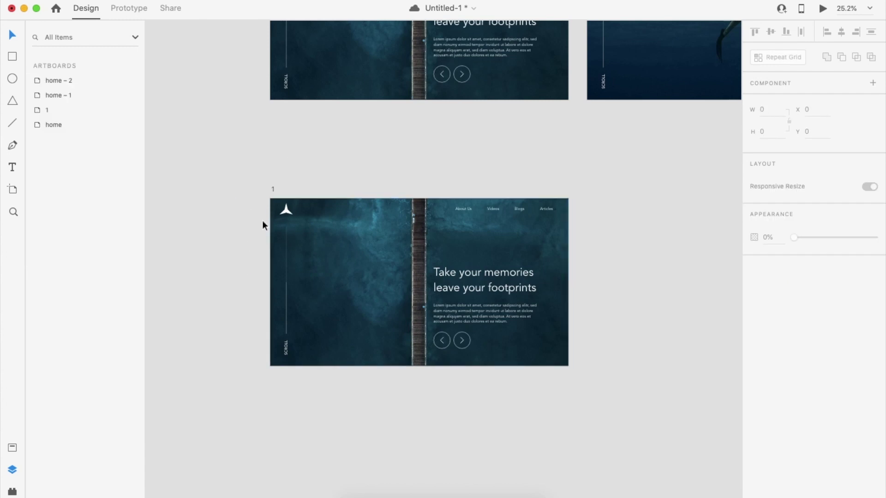
- Alt-drag artboard 1 to the right to create artboard 1 – 1
{"action": "scroll", "coordinate": [323, 189], "scroll_direction": "down", "scroll_amount": 3, "text": "ctrl"}
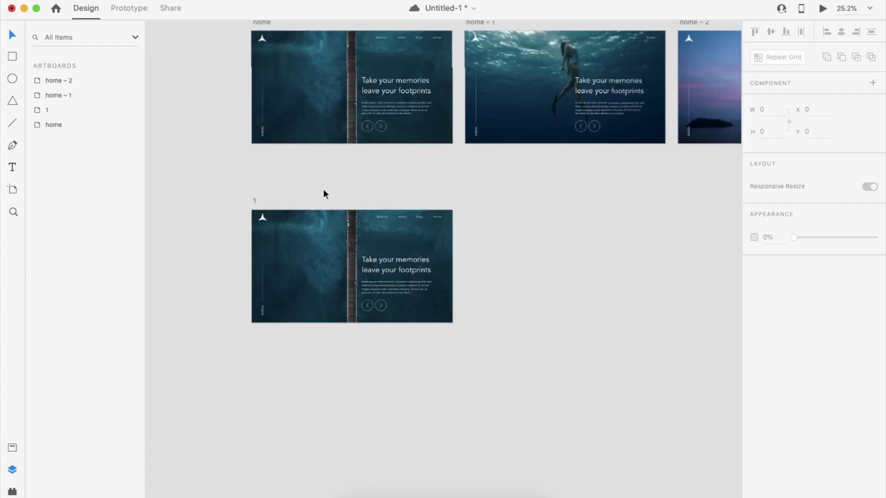
{"action": "left_click", "coordinate": [259, 199]}
{"action": "left_click_drag", "start_coordinate": [258, 198], "coordinate": [466, 199], "text": "alt"}
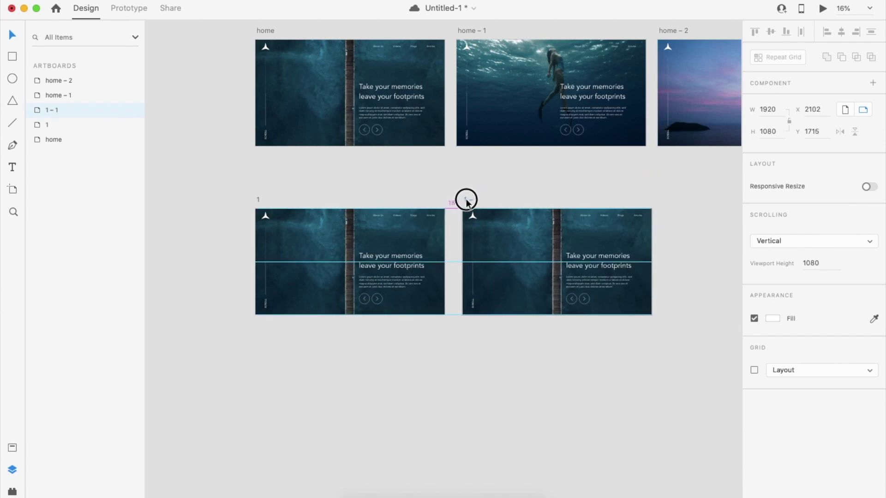
{"action": "scroll", "coordinate": [466, 201], "scroll_direction": "up", "scroll_amount": 3, "text": "ctrl"}
{"action": "left_click", "coordinate": [484, 233]}
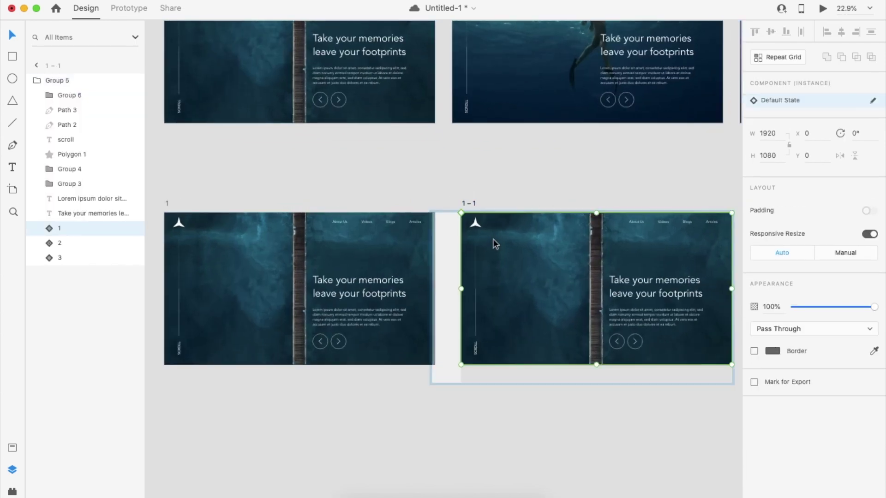
{"action": "double_click", "coordinate": [455, 224]}
- Stretch the first three white strips in 1 – 1 rightward to increasing widths
{"action": "scroll", "coordinate": [454, 224], "scroll_direction": "right", "scroll_amount": 3}
{"action": "scroll", "coordinate": [452, 235], "scroll_direction": "right", "scroll_amount": 2}
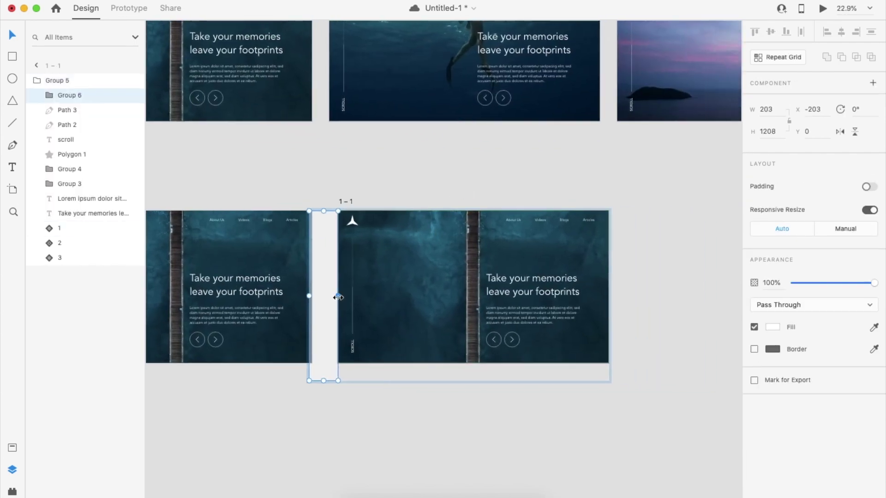
{"action": "left_click_drag", "start_coordinate": [338, 296], "coordinate": [620, 310]}
{"action": "scroll", "coordinate": [620, 309], "scroll_direction": "right", "scroll_amount": 3}
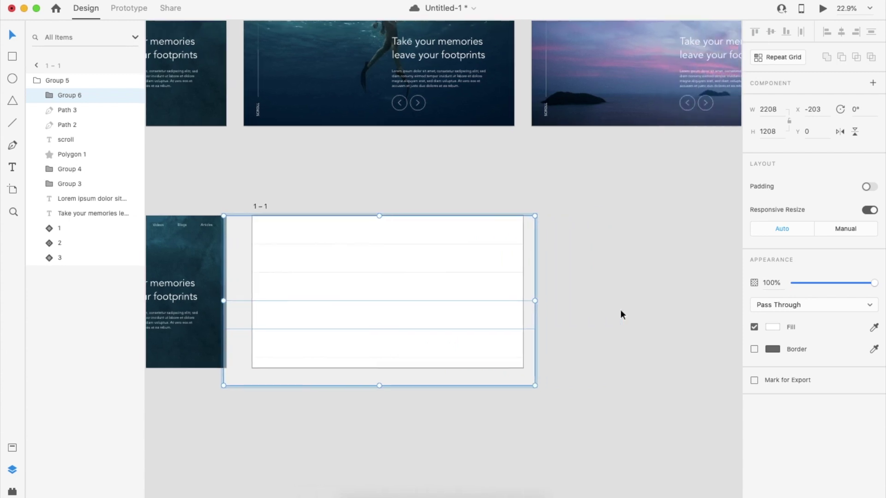
{"action": "double_click", "coordinate": [502, 239]}
{"action": "left_click", "coordinate": [530, 259]}
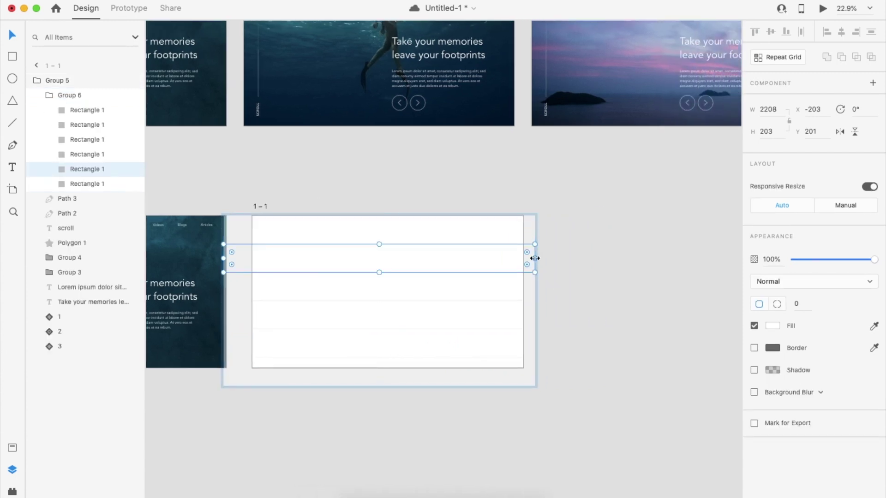
{"action": "left_click_drag", "start_coordinate": [535, 258], "coordinate": [612, 257]}
{"action": "left_click", "coordinate": [530, 282]}
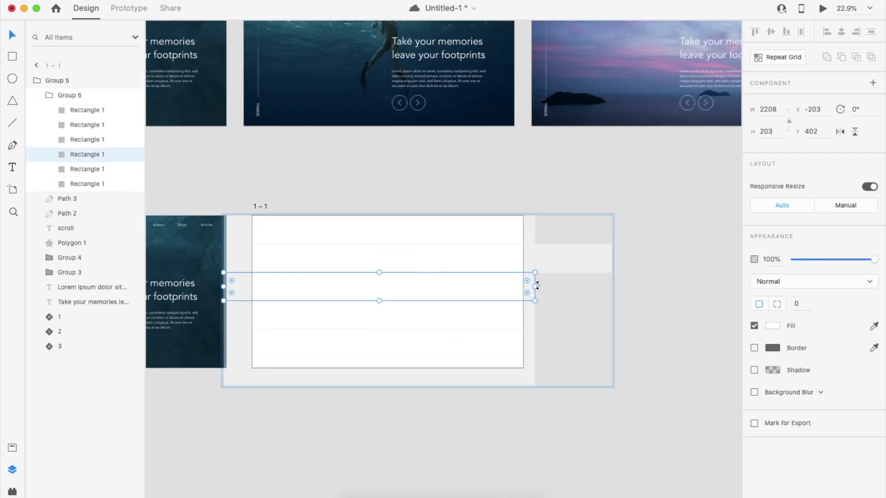
{"action": "left_click_drag", "start_coordinate": [535, 286], "coordinate": [655, 286]}
- Stretch the remaining strips progressively further right, the bottom one farthest, forming a stair-step
{"action": "left_click", "coordinate": [530, 311]}
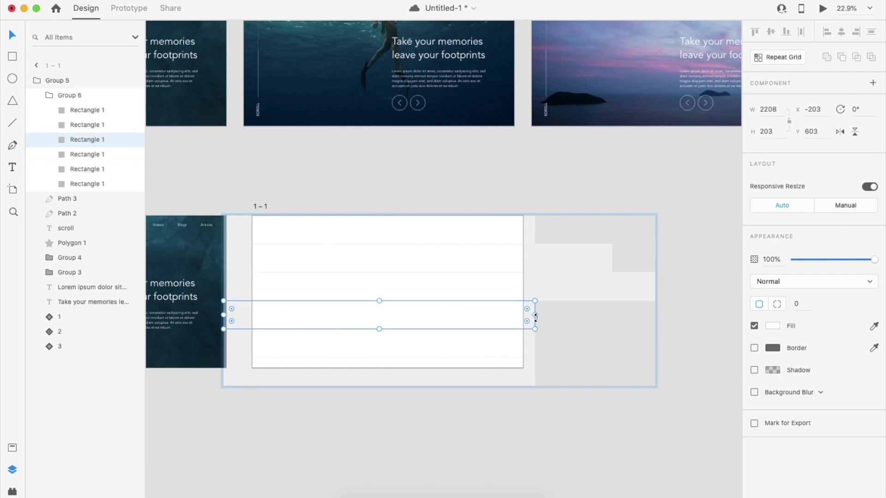
{"action": "left_click_drag", "start_coordinate": [535, 312], "coordinate": [684, 312]}
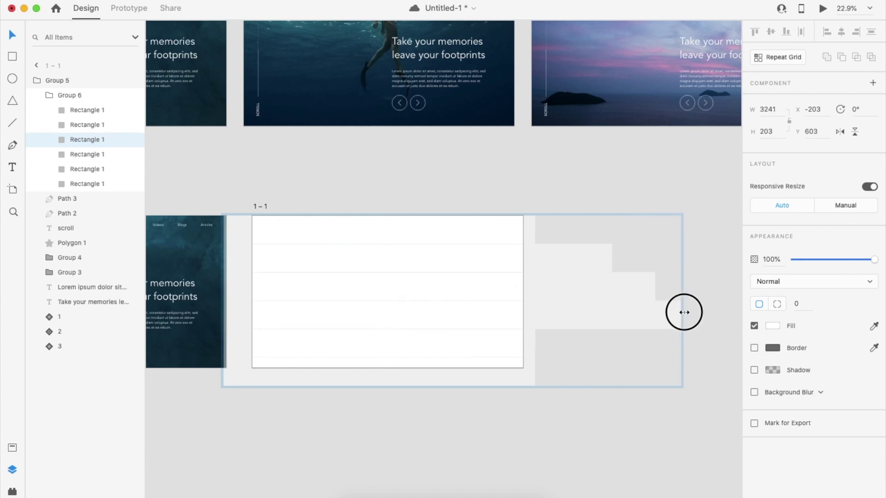
{"action": "left_click", "coordinate": [530, 345]}
{"action": "left_click_drag", "start_coordinate": [533, 344], "coordinate": [722, 343]}
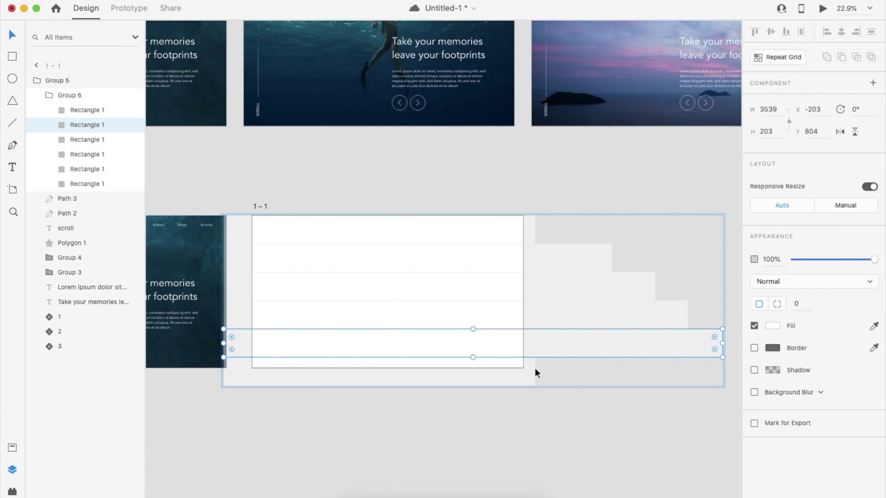
{"action": "left_click", "coordinate": [509, 375]}
{"action": "scroll", "coordinate": [534, 374], "scroll_direction": "down", "scroll_amount": 3}
{"action": "left_click_drag", "start_coordinate": [525, 374], "coordinate": [685, 389]}
{"action": "left_click", "coordinate": [652, 415]}
{"action": "scroll", "coordinate": [652, 415], "scroll_direction": "left", "scroll_amount": 1}
{"action": "scroll", "coordinate": [652, 415], "scroll_direction": "down", "scroll_amount": 1}
{"action": "left_click", "coordinate": [464, 323]}
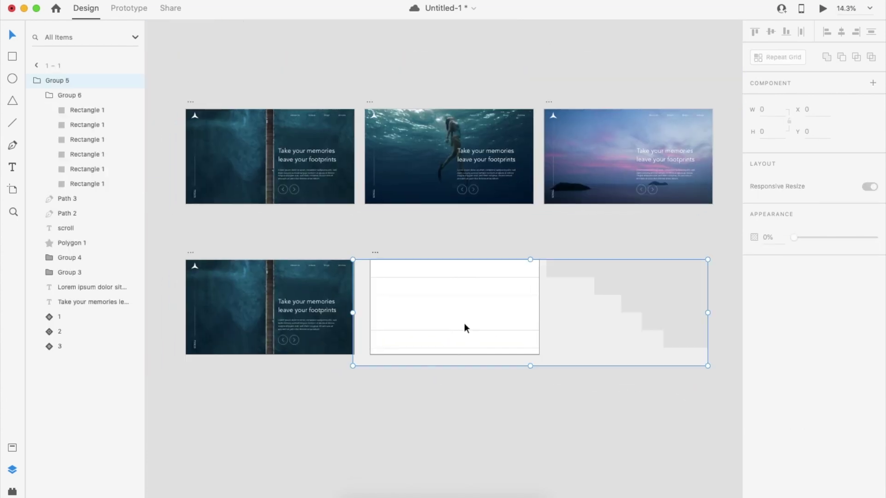
{"action": "scroll", "coordinate": [464, 323], "scroll_direction": "left", "scroll_amount": 3}
{"action": "left_click", "coordinate": [341, 307]}
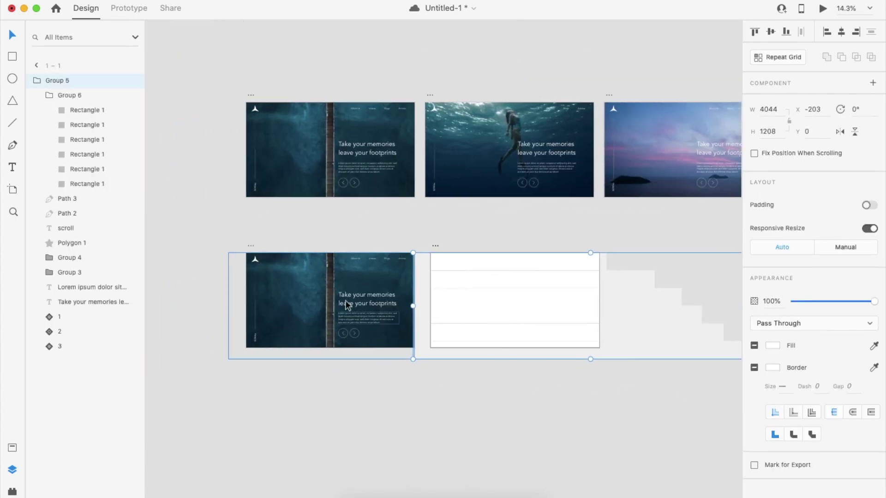
- In Prototype mode, link artboard 1's right arrow group to artboard 1 – 1
{"action": "left_click", "coordinate": [141, 12]}
{"action": "left_click", "coordinate": [352, 332]}
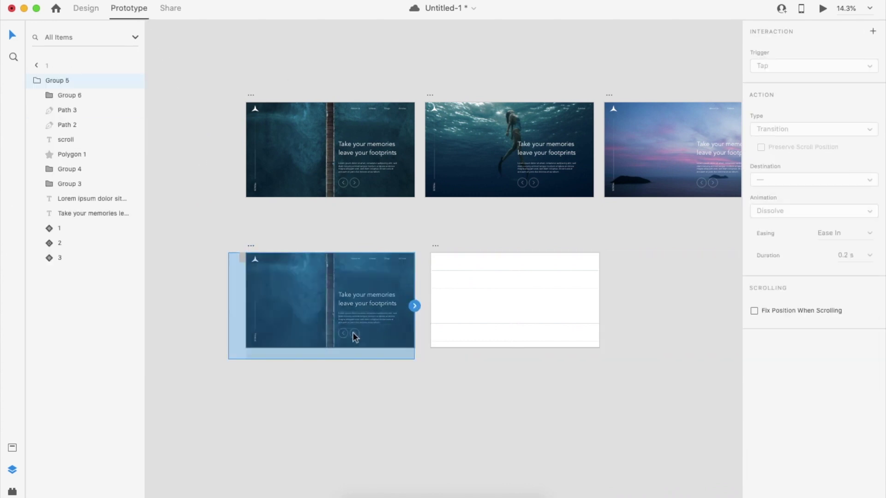
{"action": "left_click", "coordinate": [352, 332]}
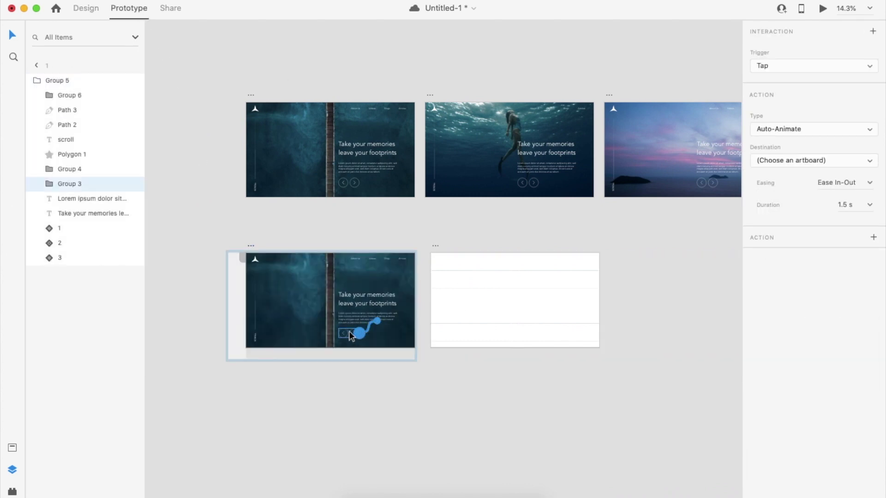
{"action": "left_click", "coordinate": [350, 330]}
{"action": "left_click_drag", "start_coordinate": [359, 332], "coordinate": [509, 333]}
- Set the interaction to Tap, Auto-Animate, Ease In-Out, 1.5 s
{"action": "left_click", "coordinate": [806, 67]}
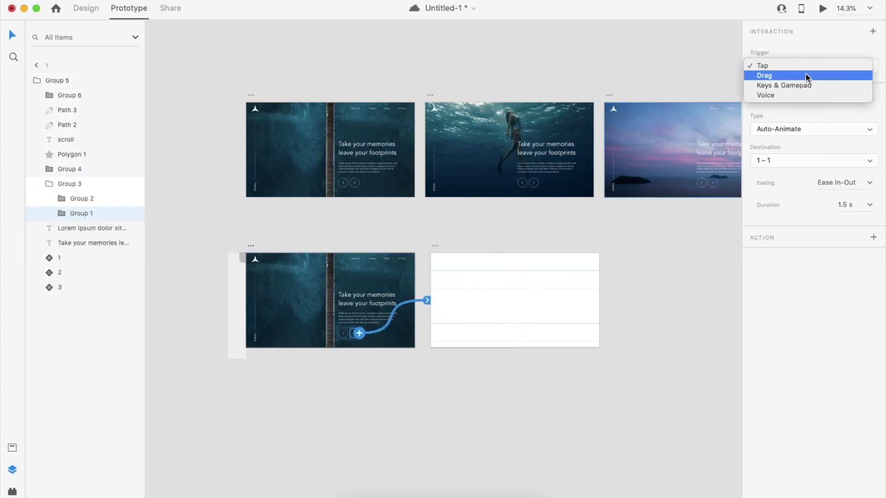
{"action": "left_click", "coordinate": [831, 131]}
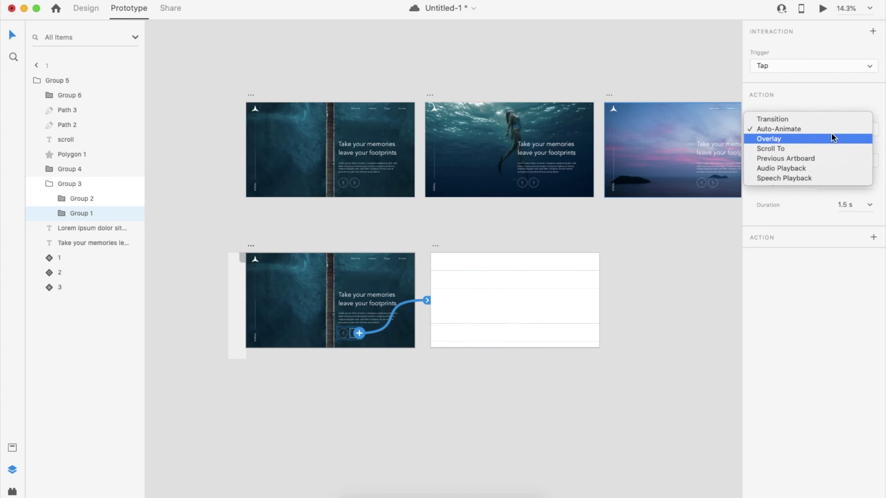
{"action": "left_click", "coordinate": [831, 135]}
{"action": "left_click", "coordinate": [831, 130]}
{"action": "left_click", "coordinate": [830, 120]}
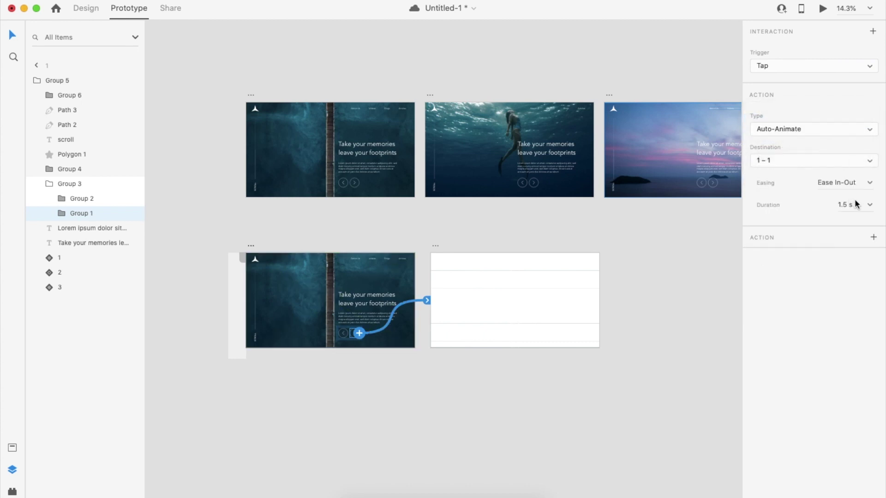
{"action": "left_click", "coordinate": [870, 183]}
{"action": "left_click", "coordinate": [871, 185]}
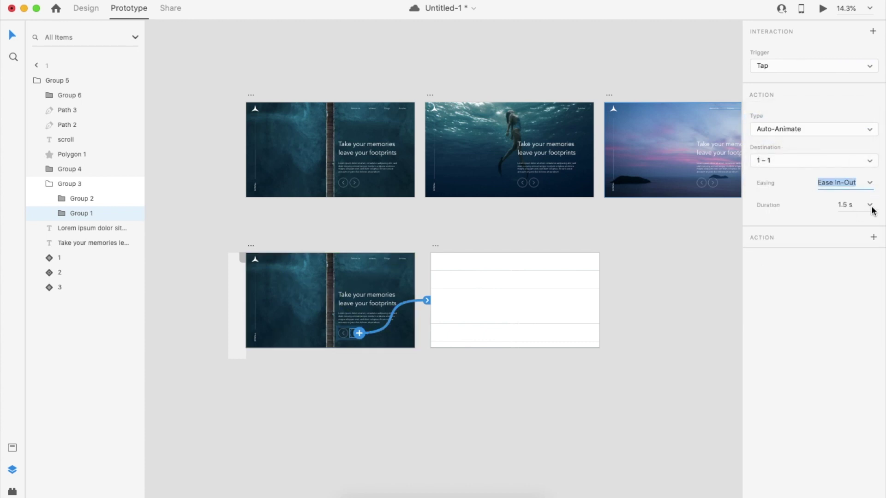
- Preview the prototype, test the right arrow's animation, and close the preview
{"action": "left_click", "coordinate": [823, 9]}
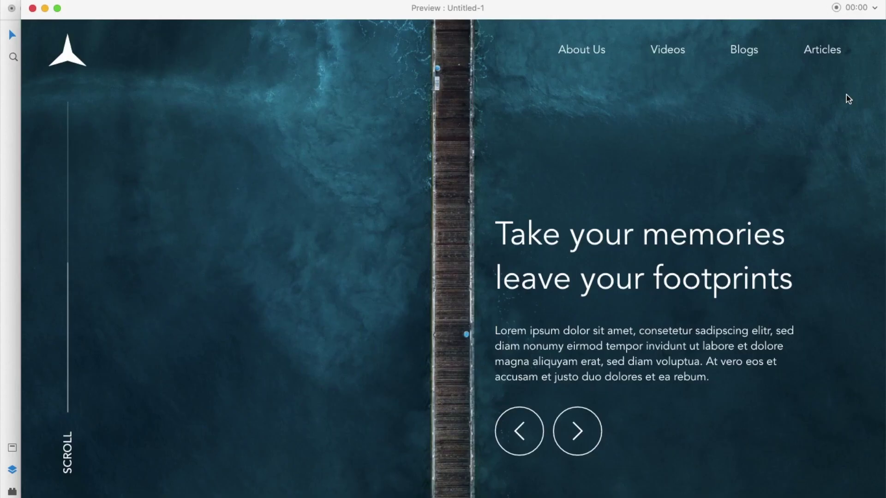
{"action": "left_click", "coordinate": [580, 434]}
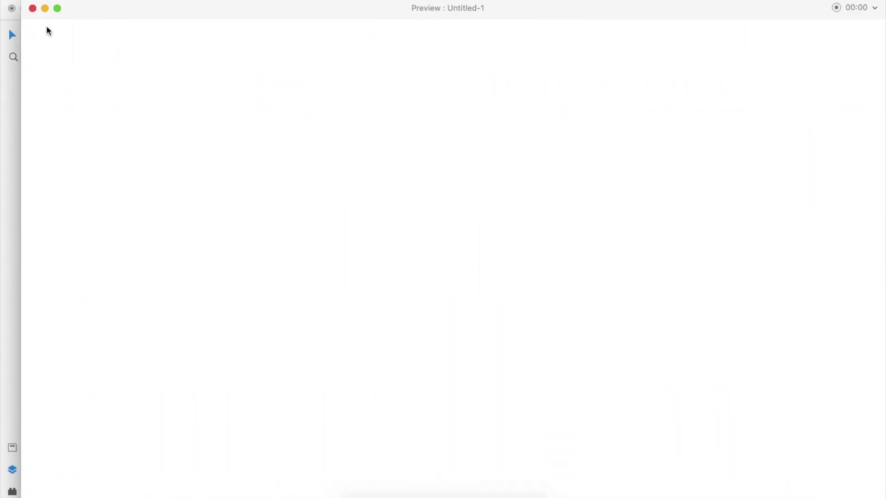
{"action": "left_click", "coordinate": [33, 8]}
- Back in Design mode, Alt-drag artboard 1 – 1 to its right as a copy named 1 – 2
{"action": "left_click", "coordinate": [553, 312]}
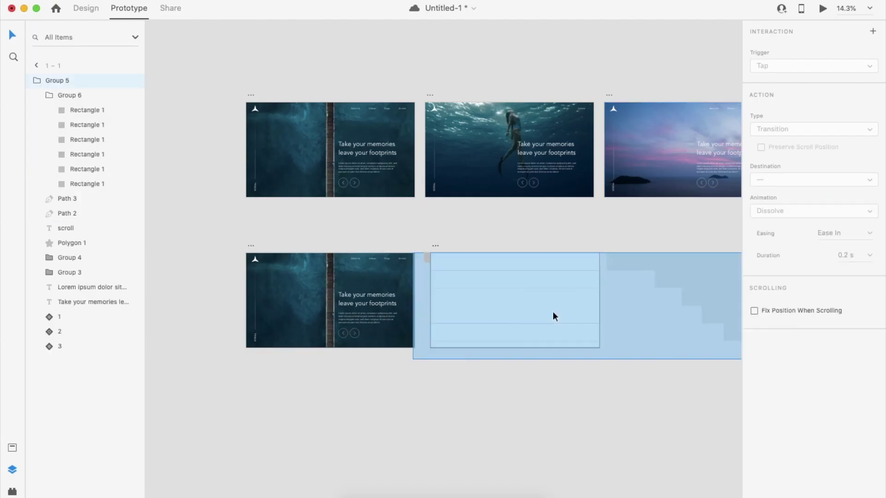
{"action": "scroll", "coordinate": [552, 311], "scroll_direction": "right", "scroll_amount": 2}
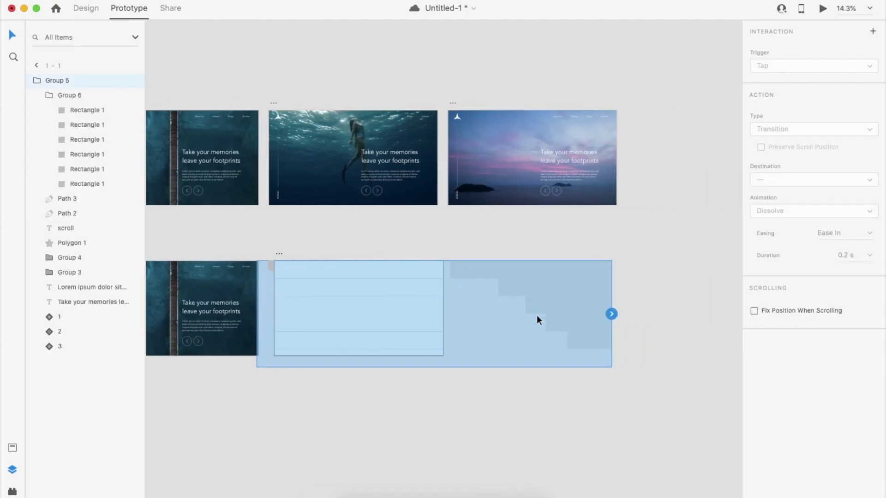
{"action": "left_click", "coordinate": [470, 416]}
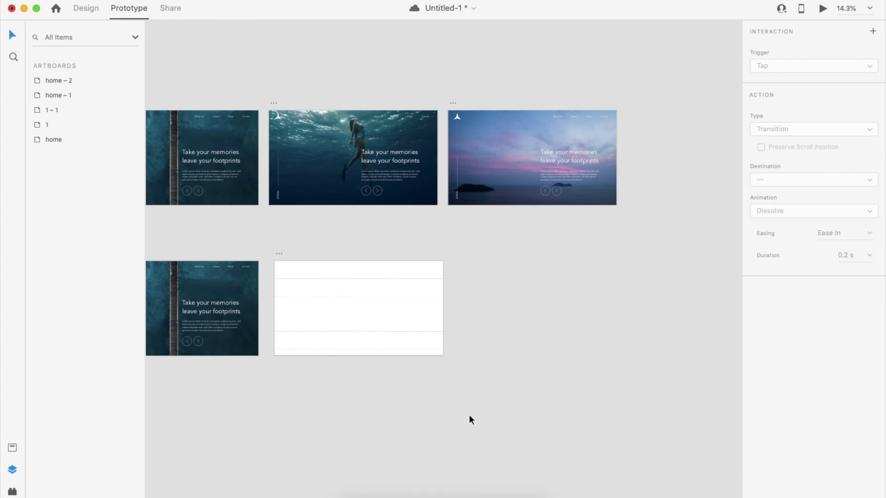
{"action": "scroll", "coordinate": [469, 417], "scroll_direction": "left", "scroll_amount": 4}
{"action": "scroll", "coordinate": [468, 418], "scroll_direction": "left", "scroll_amount": 6}
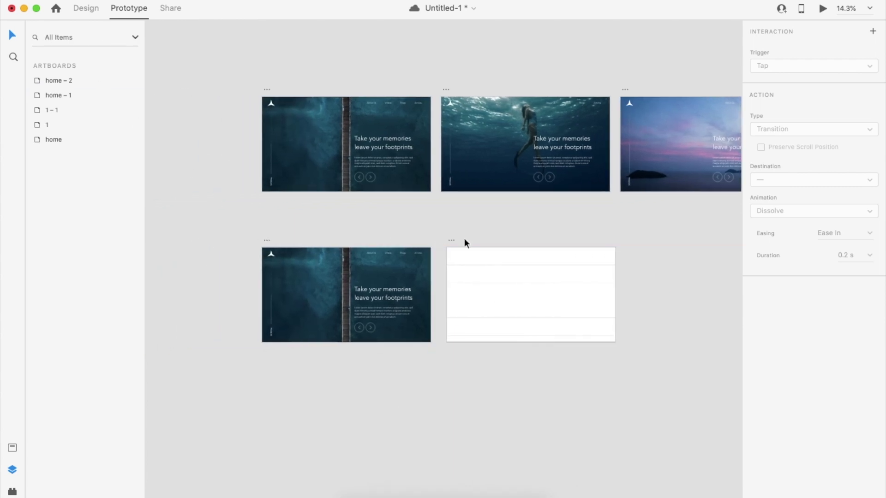
{"action": "scroll", "coordinate": [464, 238], "scroll_direction": "right", "scroll_amount": 5}
{"action": "left_click", "coordinate": [372, 231]}
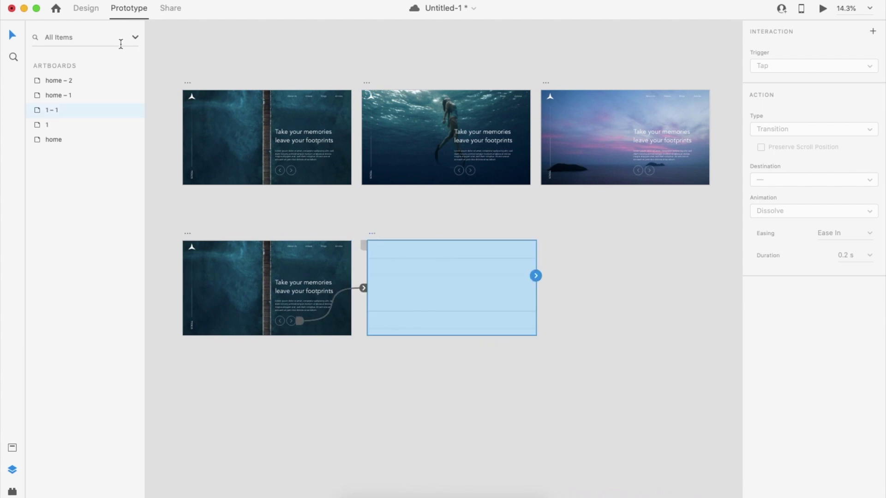
{"action": "left_click", "coordinate": [95, 8]}
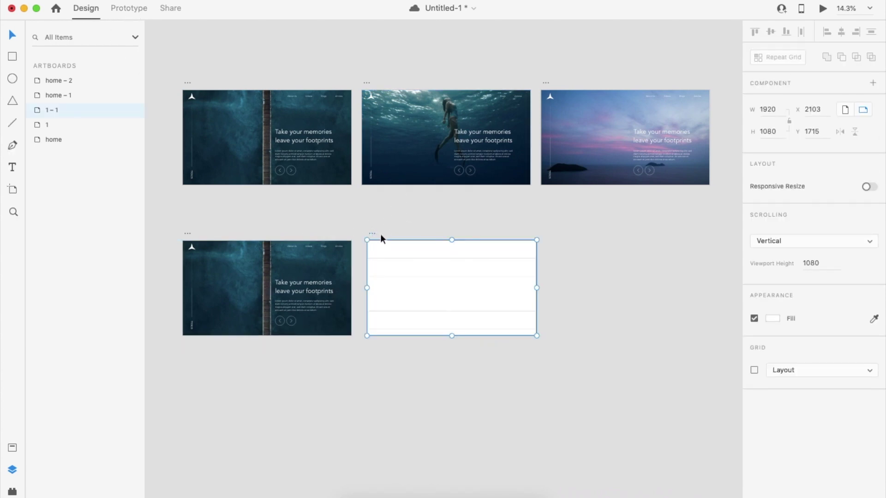
{"action": "left_click_drag", "start_coordinate": [372, 233], "coordinate": [559, 236]}
{"action": "scroll", "coordinate": [605, 220], "scroll_direction": "right", "scroll_amount": 3}
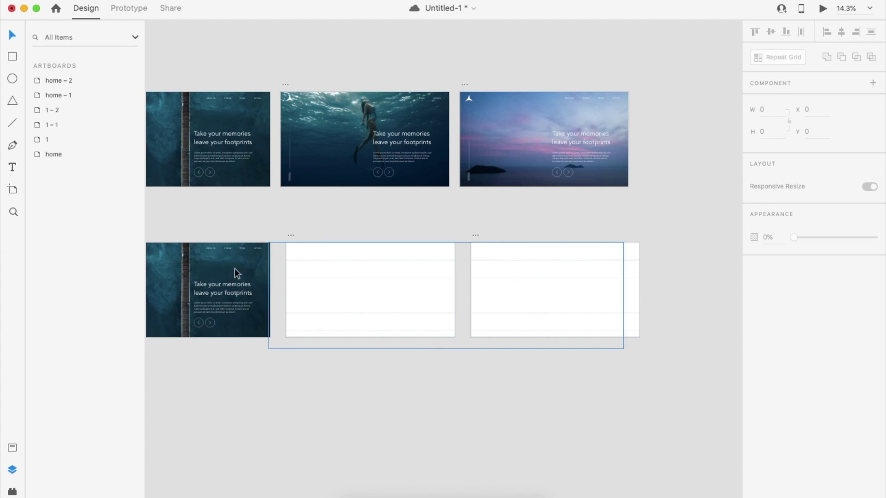
{"action": "scroll", "coordinate": [216, 265], "scroll_direction": "left", "scroll_amount": 2}
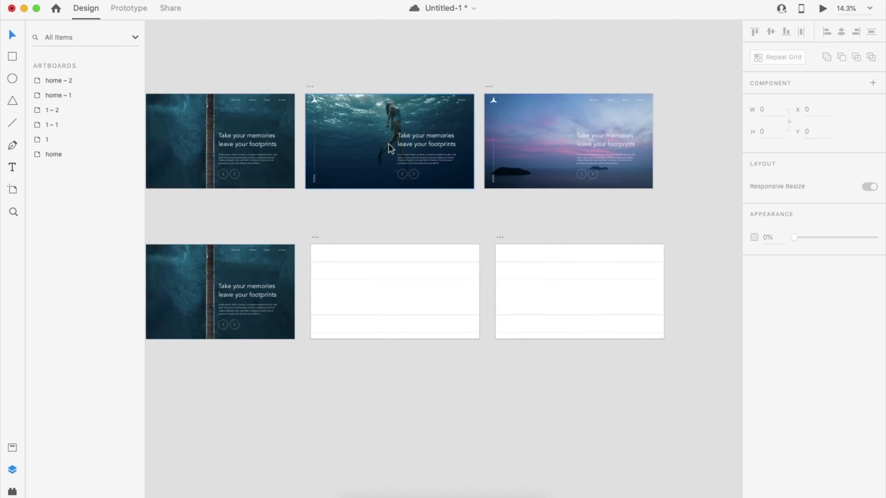
- In 1 – 2, hide Group 6, send slide instance 1 backward with Cmd+[, then unhide Group 6
{"action": "left_click", "coordinate": [599, 298]}
{"action": "scroll", "coordinate": [420, 264], "scroll_direction": "left", "scroll_amount": 1}
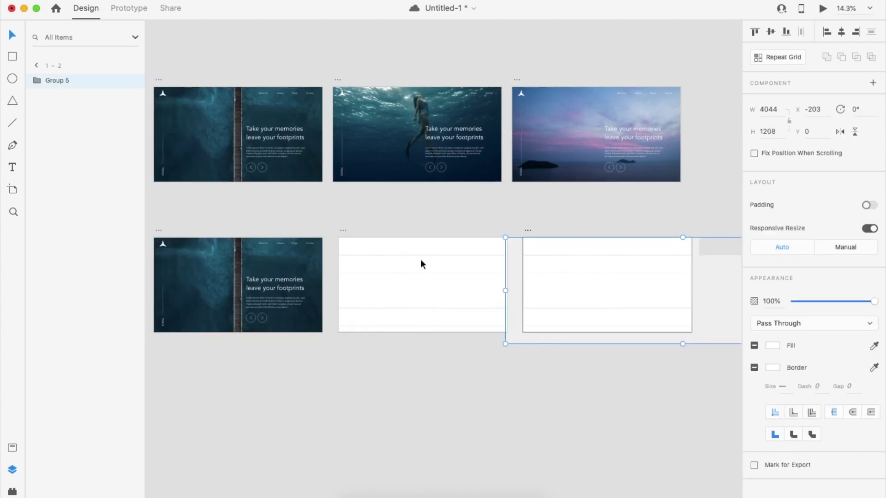
{"action": "left_click", "coordinate": [36, 81]}
{"action": "left_click", "coordinate": [132, 95]}
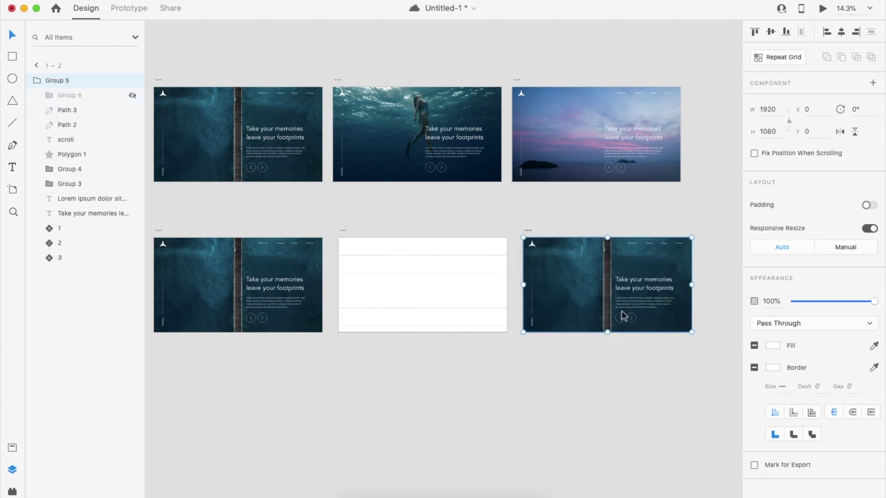
{"action": "double_click", "coordinate": [573, 291]}
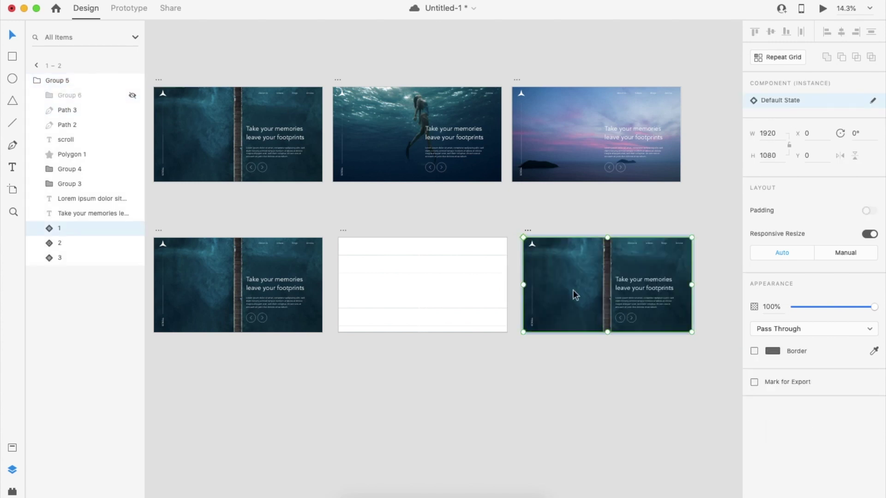
{"action": "key", "text": "super+bracketleft"}
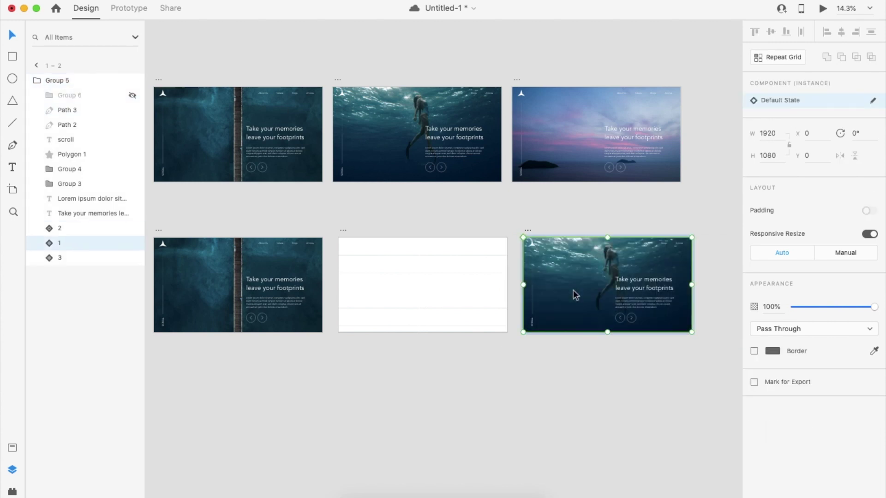
{"action": "left_click", "coordinate": [591, 215]}
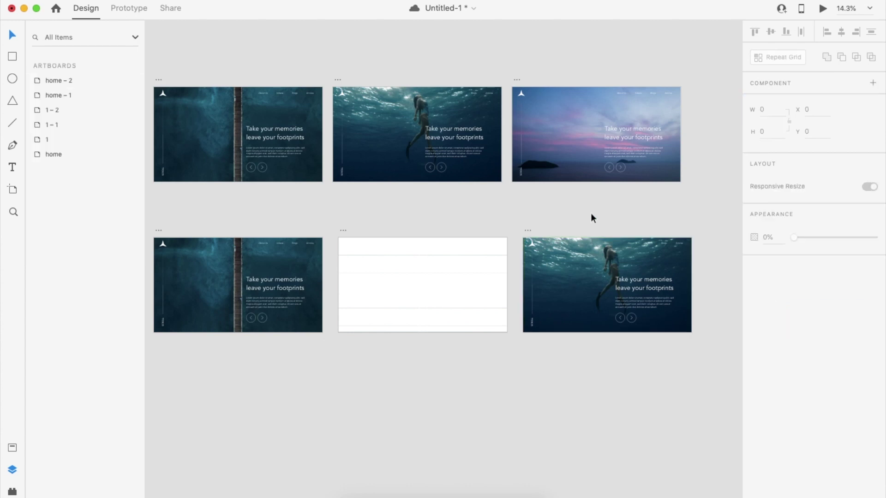
{"action": "left_click", "coordinate": [553, 274]}
{"action": "left_click", "coordinate": [132, 96]}
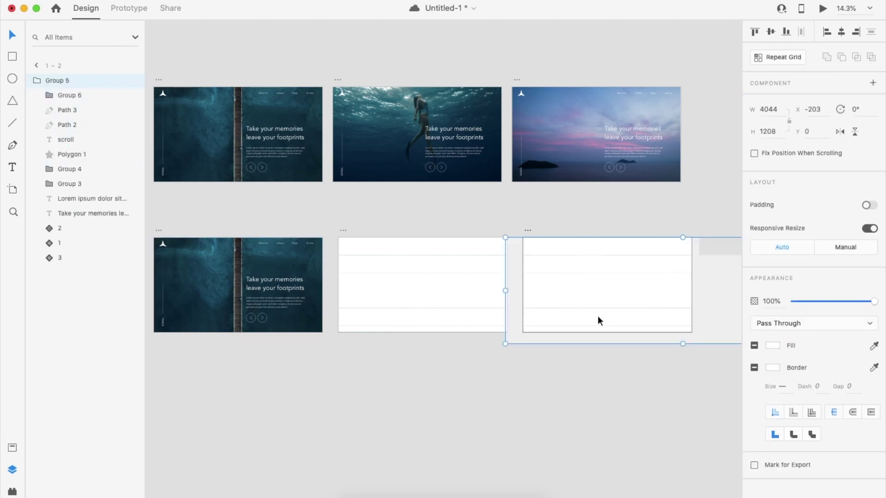
- Alt-drag the last white artboard to the right to create artboard 1 – 3
{"action": "left_click", "coordinate": [586, 214]}
{"action": "scroll", "coordinate": [586, 214], "scroll_direction": "right", "scroll_amount": 5}
{"action": "left_click_drag", "start_coordinate": [369, 234], "coordinate": [563, 236]}
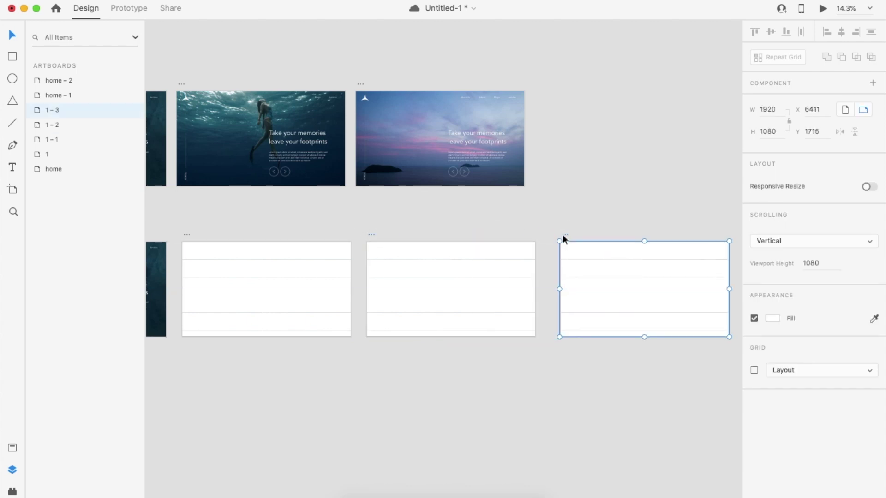
{"action": "scroll", "coordinate": [563, 236], "scroll_direction": "right", "scroll_amount": 4}
- Drag the slider group left in 1 – 3 so the swimmer slide shows
{"action": "left_click", "coordinate": [535, 266]}
{"action": "scroll", "coordinate": [530, 263], "scroll_direction": "down", "scroll_amount": 2}
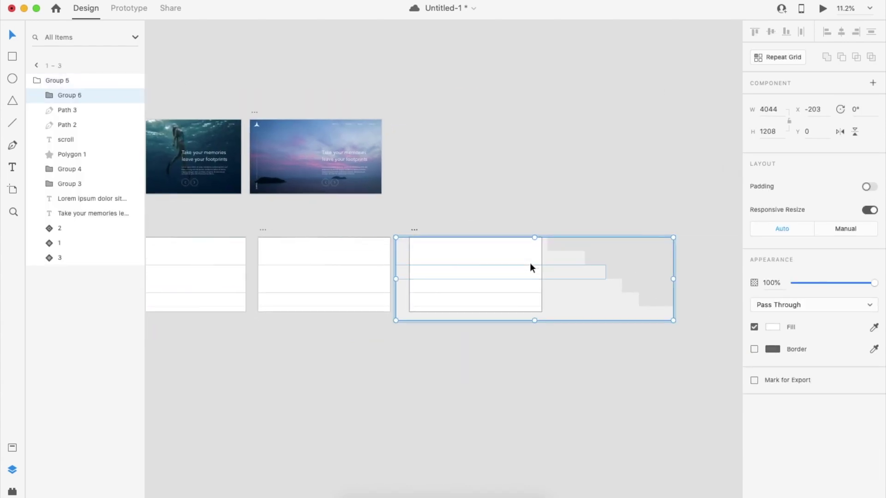
{"action": "left_click_drag", "start_coordinate": [674, 279], "coordinate": [202, 312]}
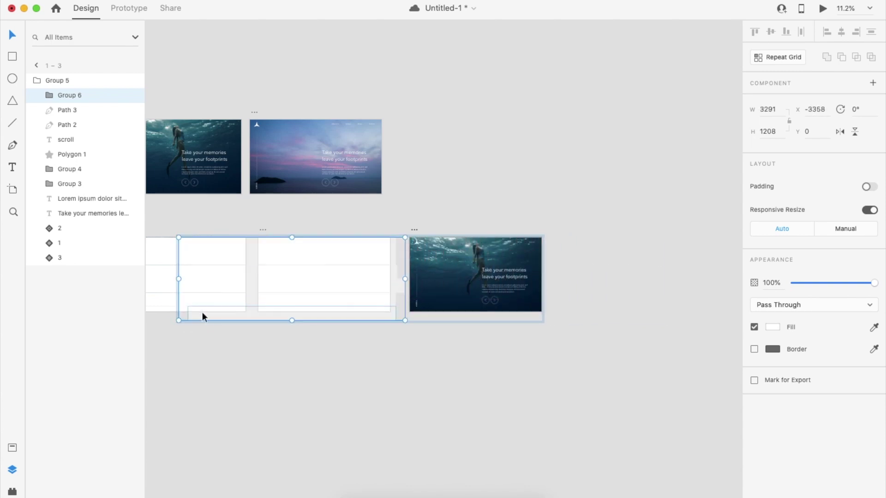
{"action": "left_click", "coordinate": [318, 358]}
{"action": "scroll", "coordinate": [317, 358], "scroll_direction": "down", "scroll_amount": 2}
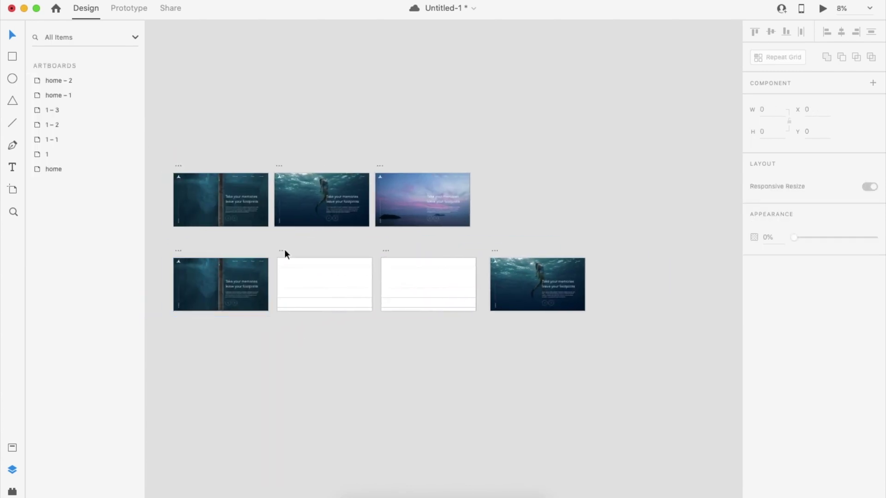
{"action": "left_click", "coordinate": [283, 251]}
- Link artboard 1 – 1 to 1 – 2 with a 0 s Time trigger using Auto-Animate
{"action": "left_click", "coordinate": [138, 8]}
{"action": "left_click_drag", "start_coordinate": [371, 273], "coordinate": [398, 307]}
{"action": "left_click", "coordinate": [834, 64]}
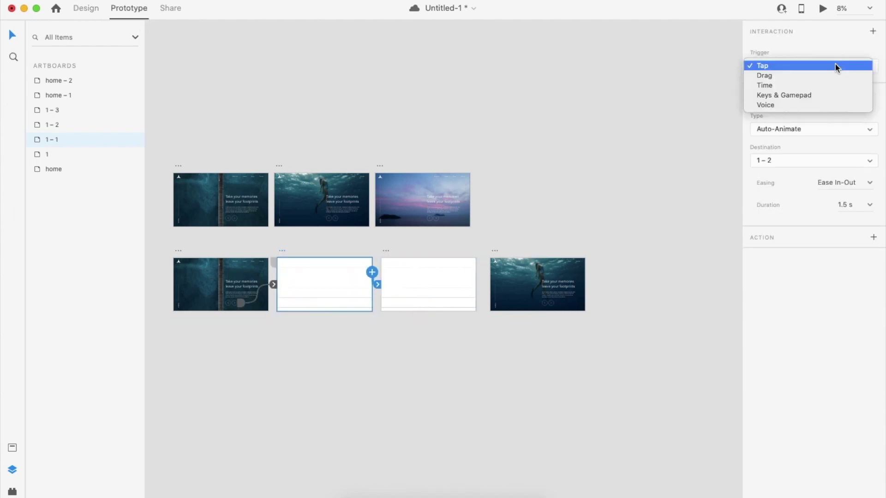
{"action": "left_click", "coordinate": [817, 85]}
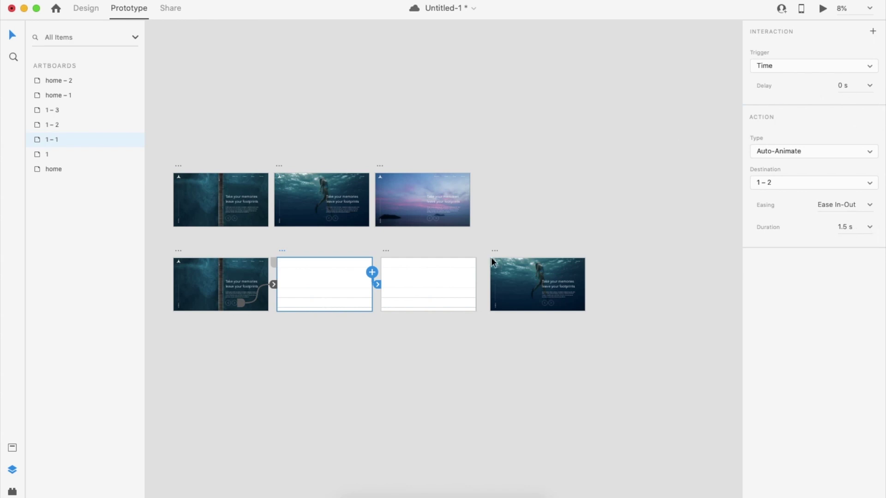
- Link 1 – 2 to 1 – 3 the same way, then preview from artboard 1
{"action": "left_click", "coordinate": [384, 251]}
{"action": "left_click_drag", "start_coordinate": [476, 270], "coordinate": [532, 286]}
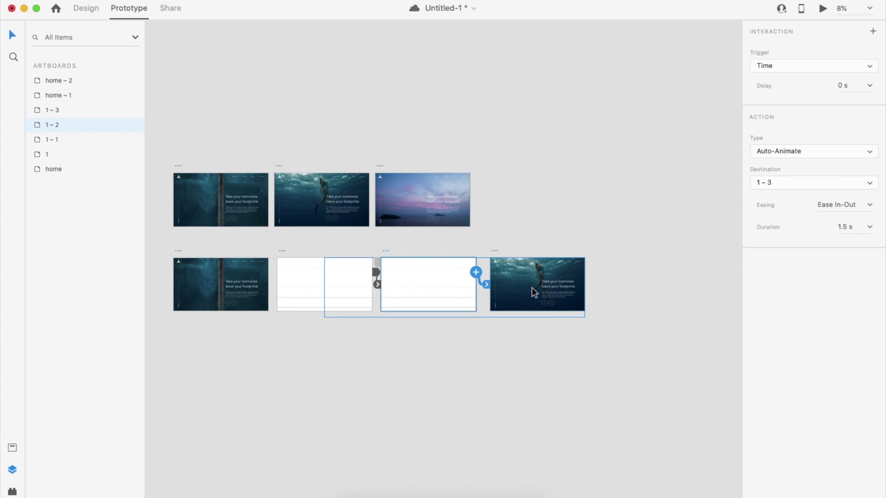
{"action": "left_click", "coordinate": [227, 268]}
{"action": "left_click", "coordinate": [822, 9]}
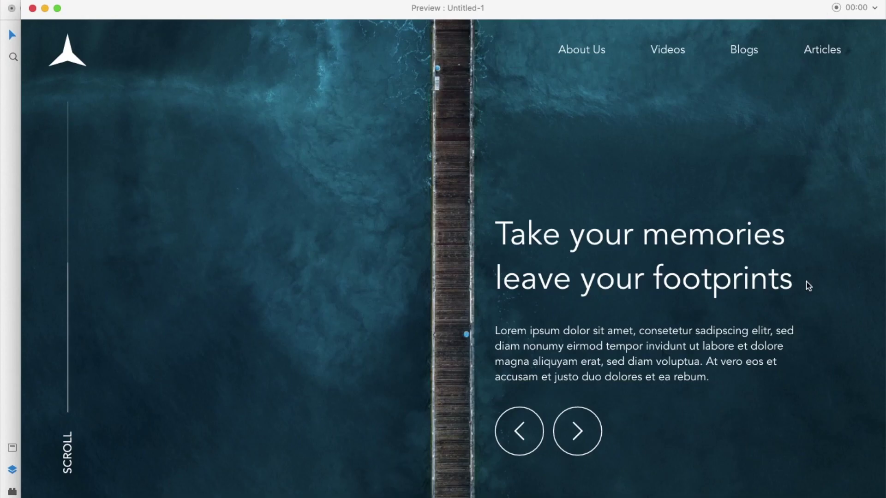
- Play the pier-to-swimmer slide with the preview's right arrow, then close the preview
{"action": "left_click", "coordinate": [578, 428]}
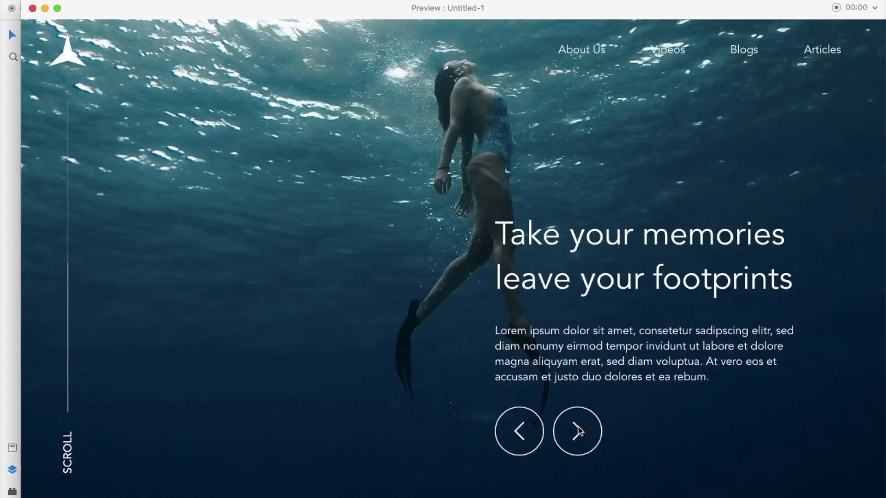
{"action": "left_click", "coordinate": [32, 7]}
{"action": "left_click", "coordinate": [399, 375]}
{"action": "scroll", "coordinate": [399, 375], "scroll_direction": "left", "scroll_amount": 3}
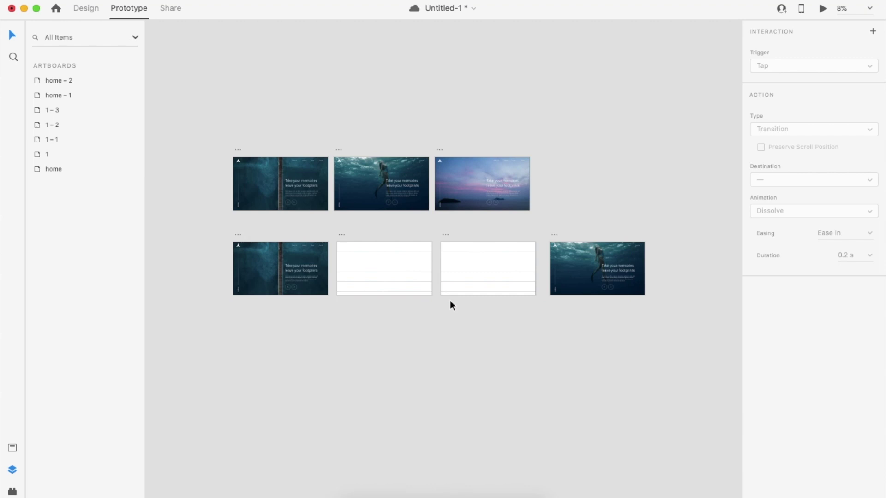
- In Design mode, duplicate the pier hero artboard into a new third row as home – 3
{"action": "scroll", "coordinate": [308, 256], "scroll_direction": "up", "scroll_amount": 5}
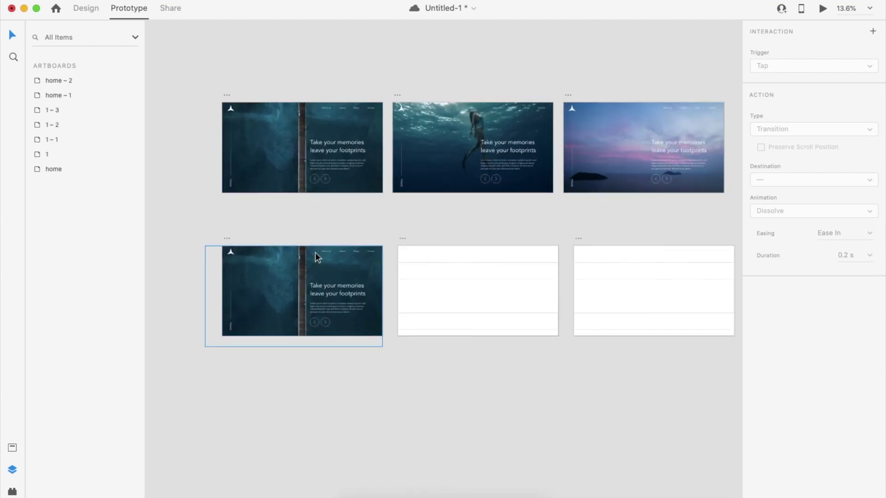
{"action": "scroll", "coordinate": [315, 253], "scroll_direction": "down", "scroll_amount": 4}
{"action": "scroll", "coordinate": [258, 267], "scroll_direction": "left", "scroll_amount": 1}
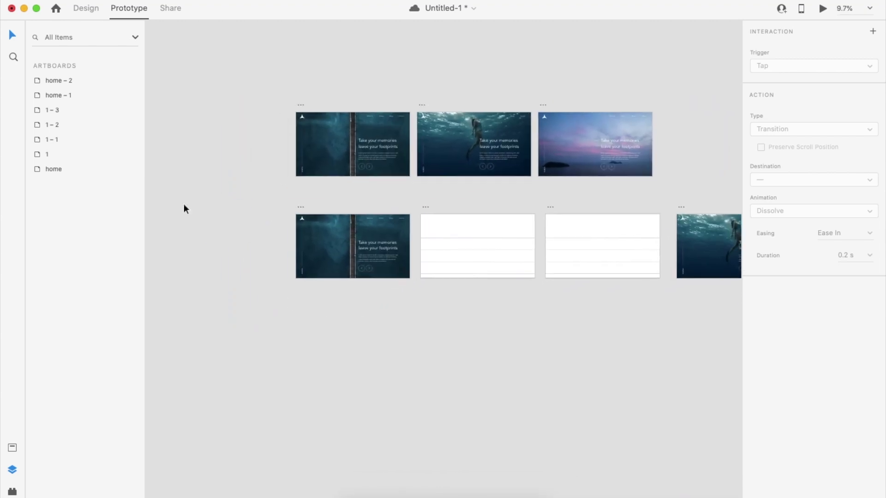
{"action": "left_click", "coordinate": [89, 16]}
{"action": "left_click", "coordinate": [301, 207]}
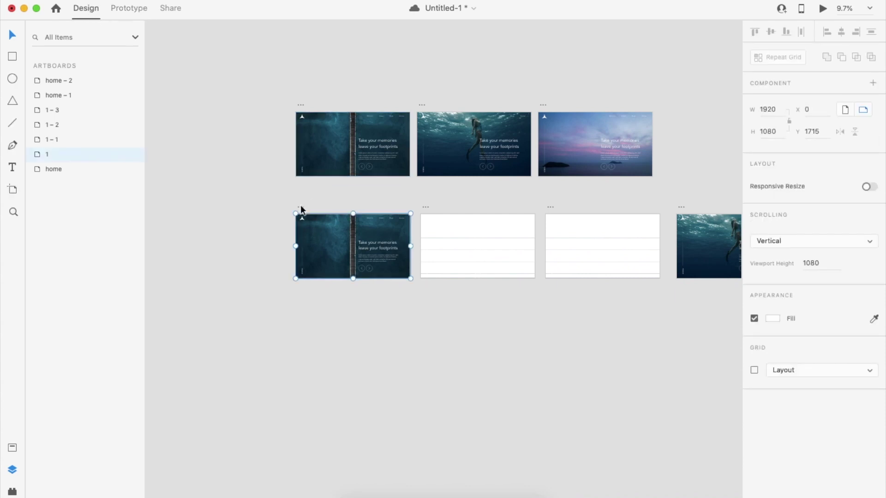
{"action": "left_click_drag", "start_coordinate": [298, 103], "coordinate": [302, 307]}
{"action": "left_click", "coordinate": [427, 347]}
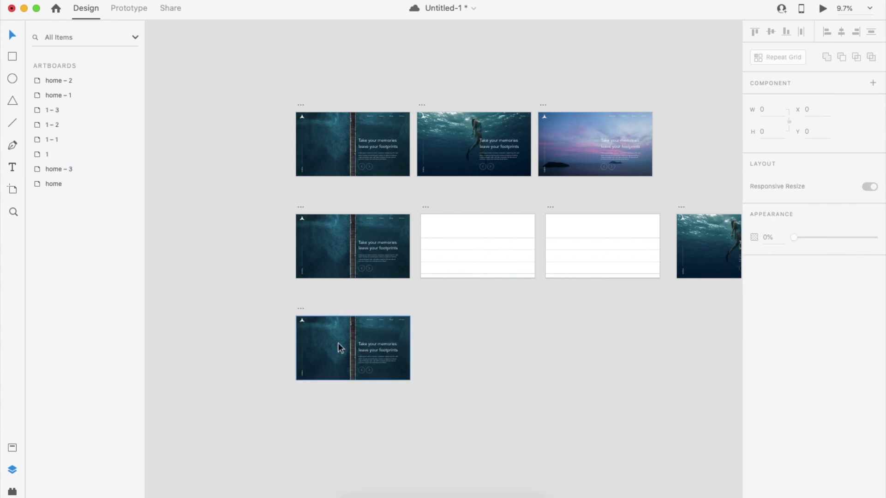
{"action": "scroll", "coordinate": [338, 346], "scroll_direction": "up", "scroll_amount": 3}
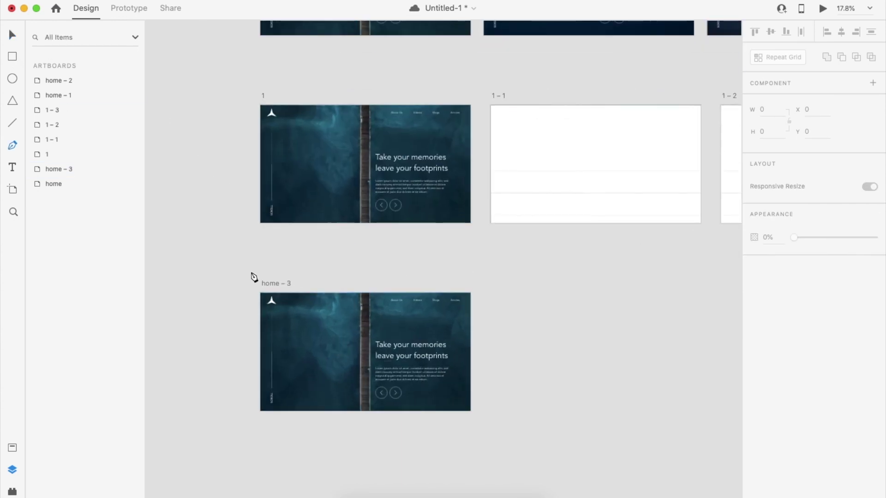
- Draw a four-point path across the upper part of home – 3
{"action": "left_click", "coordinate": [260, 293]}
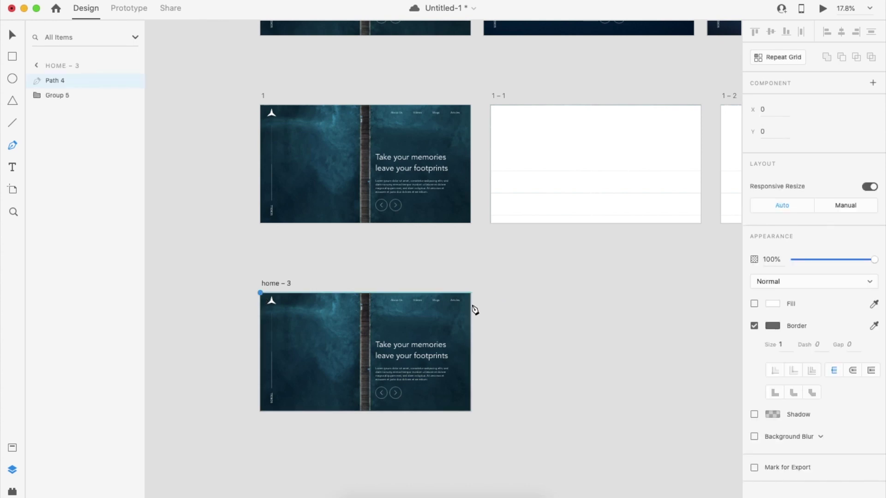
{"action": "left_click", "coordinate": [471, 295]}
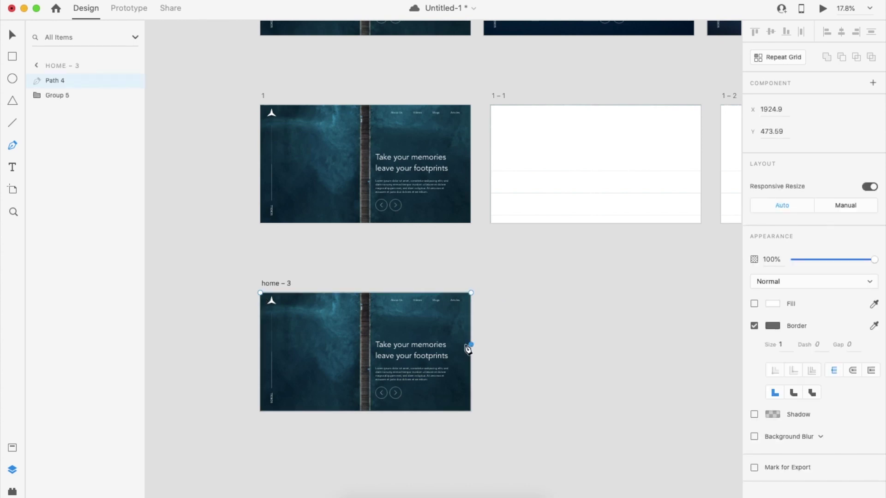
{"action": "left_click", "coordinate": [367, 355]}
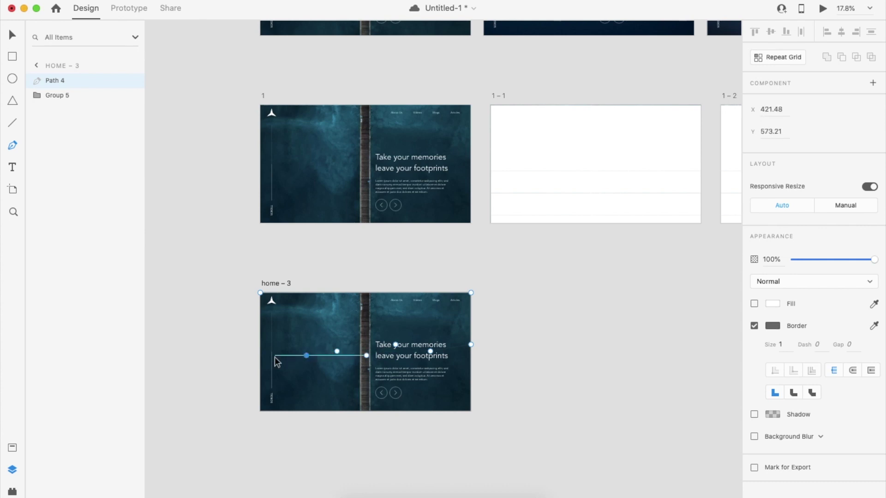
{"action": "left_click", "coordinate": [261, 356]}
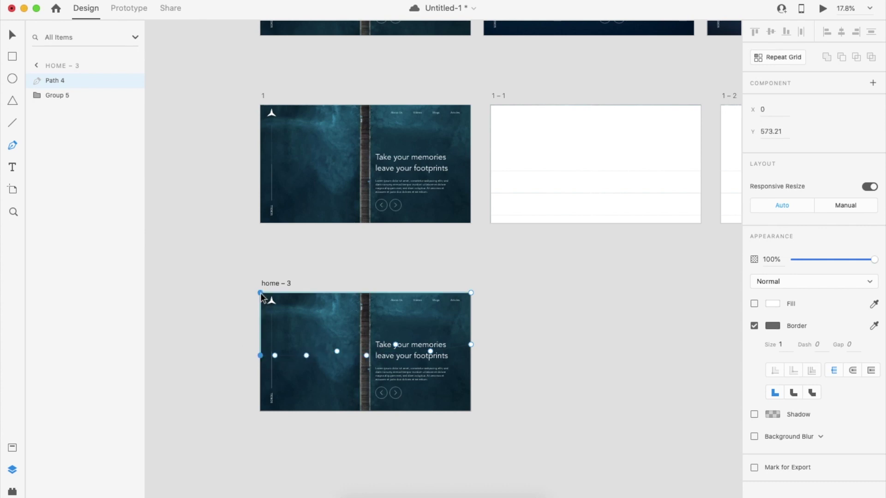
{"action": "key", "text": "Escape"}
{"action": "key", "text": "Escape"}
{"action": "scroll", "coordinate": [210, 323], "scroll_direction": "up", "scroll_amount": 3}
{"action": "scroll", "coordinate": [310, 345], "scroll_direction": "up", "scroll_amount": 1}
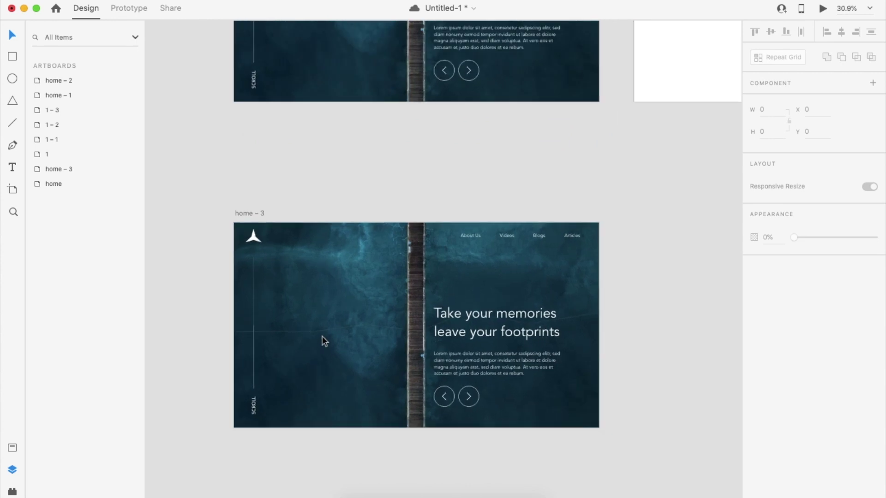
- Reshape the path's anchor points into a gentle wave, then fill it white with no border
{"action": "left_click", "coordinate": [322, 331]}
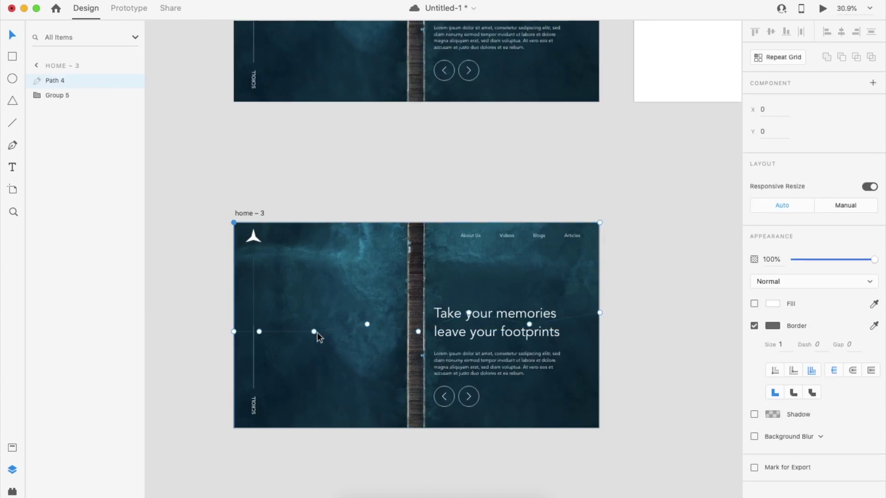
{"action": "left_click", "coordinate": [312, 331]}
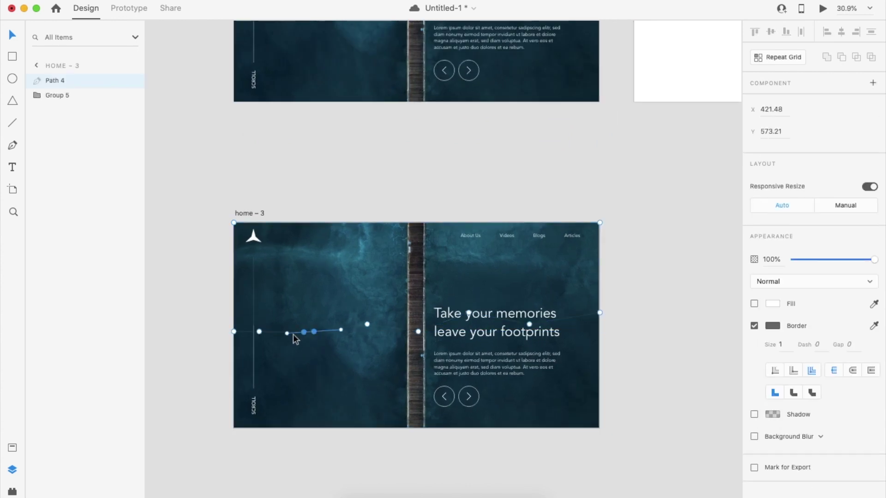
{"action": "scroll", "coordinate": [363, 323], "scroll_direction": "up", "scroll_amount": 3}
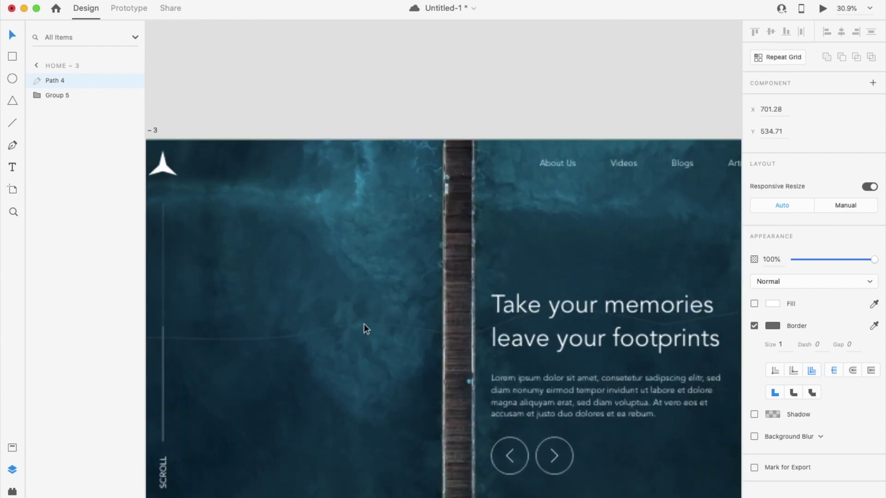
{"action": "left_click", "coordinate": [462, 337]}
{"action": "scroll", "coordinate": [463, 336], "scroll_direction": "down", "scroll_amount": 2}
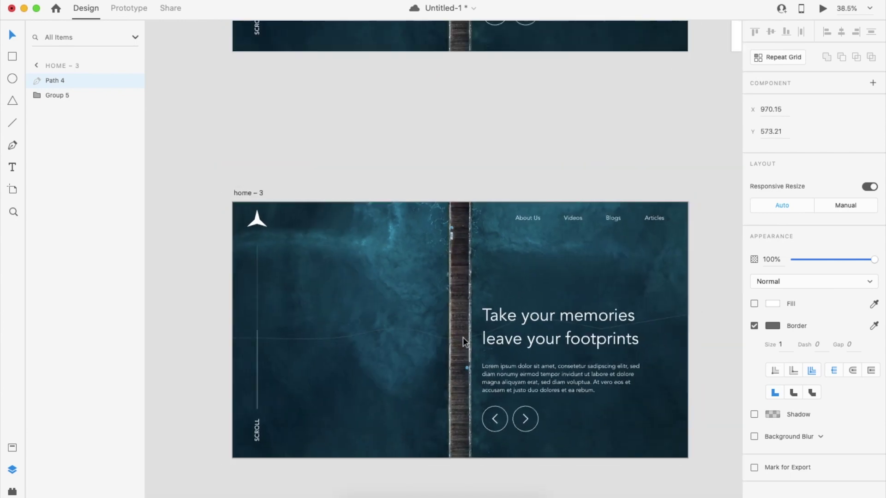
{"action": "left_click", "coordinate": [543, 321]}
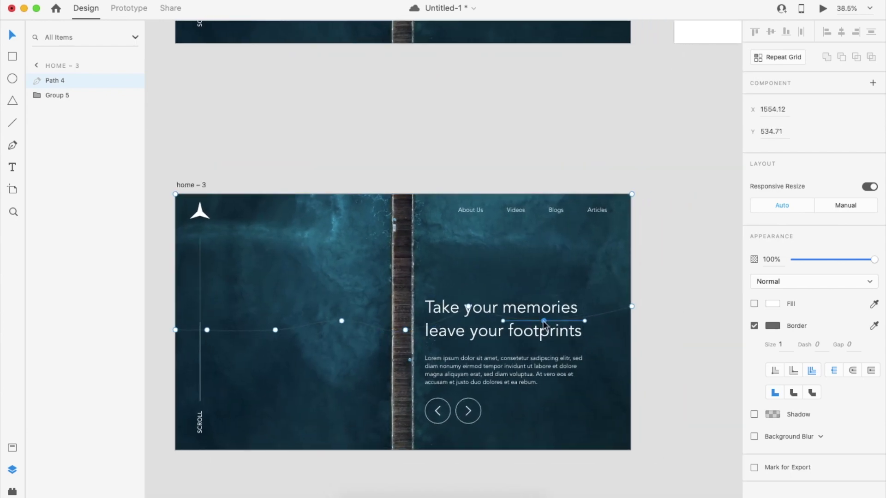
{"action": "left_click", "coordinate": [468, 307]}
{"action": "scroll", "coordinate": [470, 308], "scroll_direction": "down", "scroll_amount": 2}
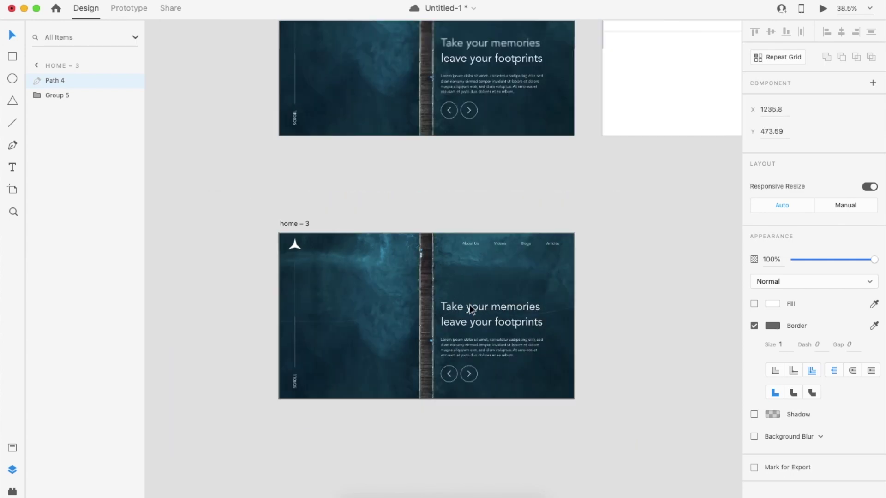
{"action": "key", "text": "Escape"}
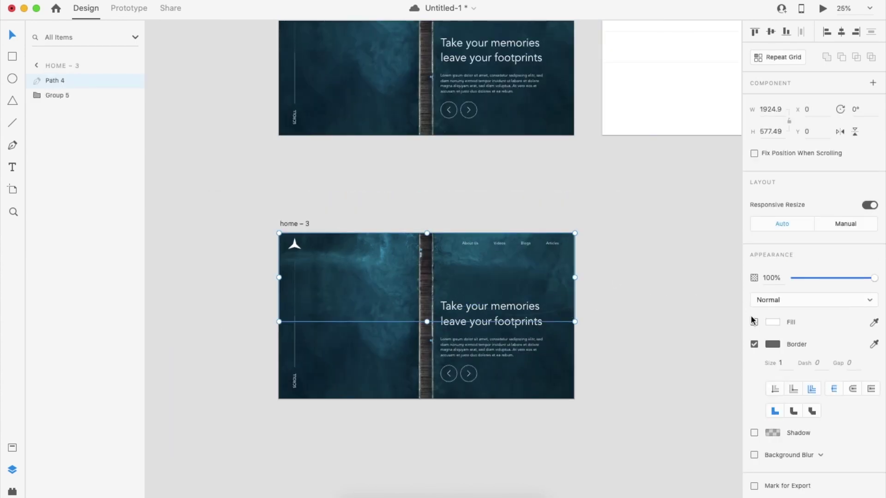
{"action": "left_click", "coordinate": [754, 322]}
{"action": "left_click", "coordinate": [754, 344]}
- Cut the wave shape and paste it inside Group 5
{"action": "left_click", "coordinate": [603, 390]}
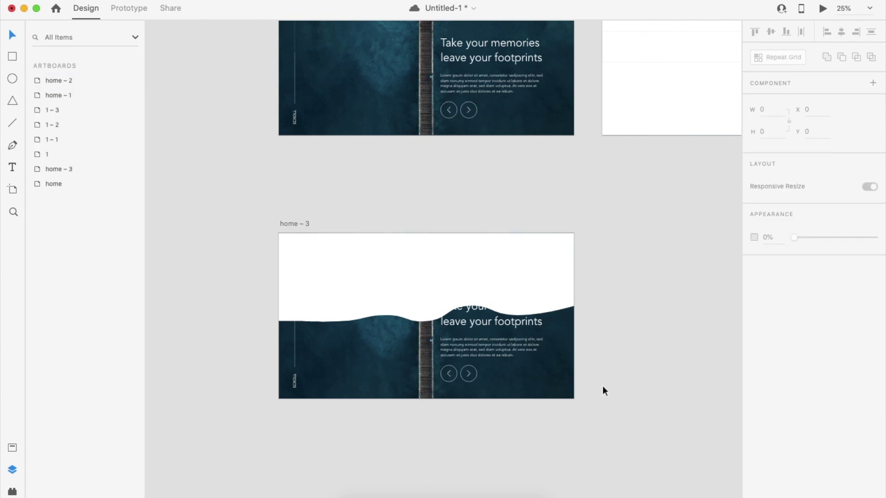
{"action": "left_click", "coordinate": [480, 286]}
{"action": "scroll", "coordinate": [480, 287], "scroll_direction": "down", "scroll_amount": 2}
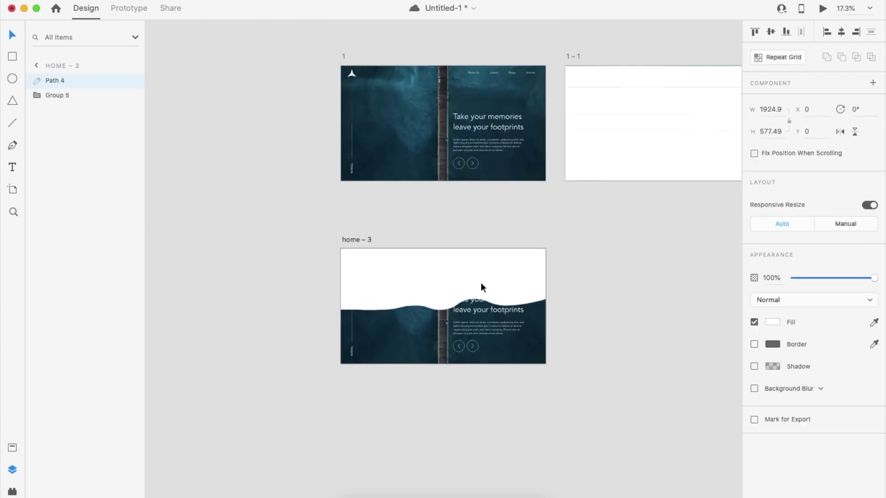
{"action": "left_click", "coordinate": [641, 261]}
{"action": "left_click", "coordinate": [503, 273]}
{"action": "key", "text": "super+x"}
{"action": "double_click", "coordinate": [502, 271]}
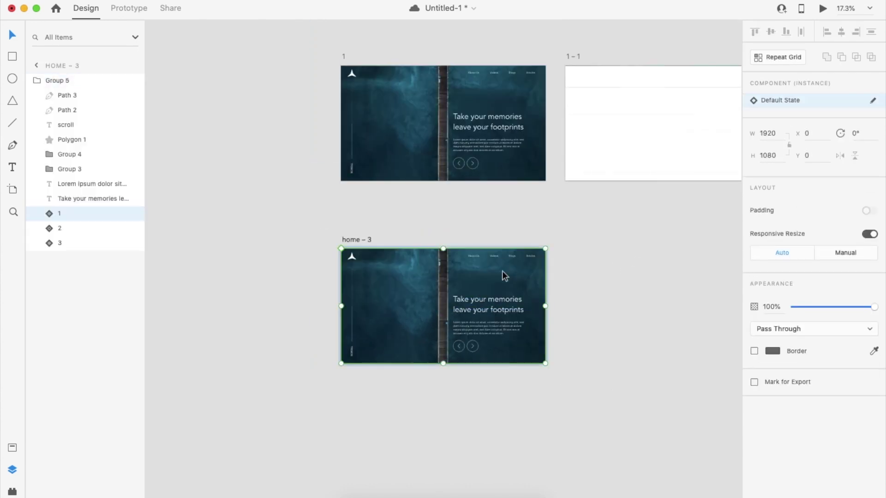
{"action": "key", "text": "super+v"}
- Move the wave shape up so it sits above the home – 3 artboard
{"action": "left_click", "coordinate": [533, 444]}
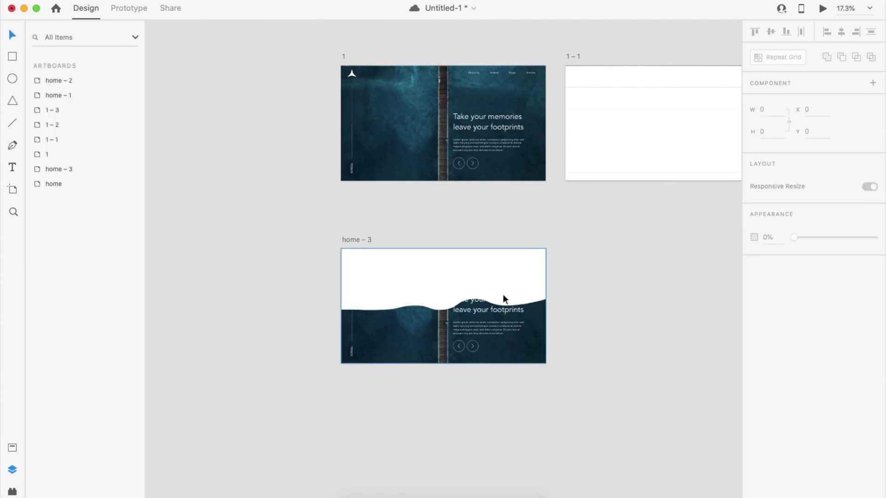
{"action": "left_click", "coordinate": [508, 289]}
{"action": "double_click", "coordinate": [510, 287]}
{"action": "left_click_drag", "start_coordinate": [510, 287], "coordinate": [508, 220]}
{"action": "left_click", "coordinate": [572, 269]}
{"action": "scroll", "coordinate": [586, 277], "scroll_direction": "down", "scroll_amount": 3}
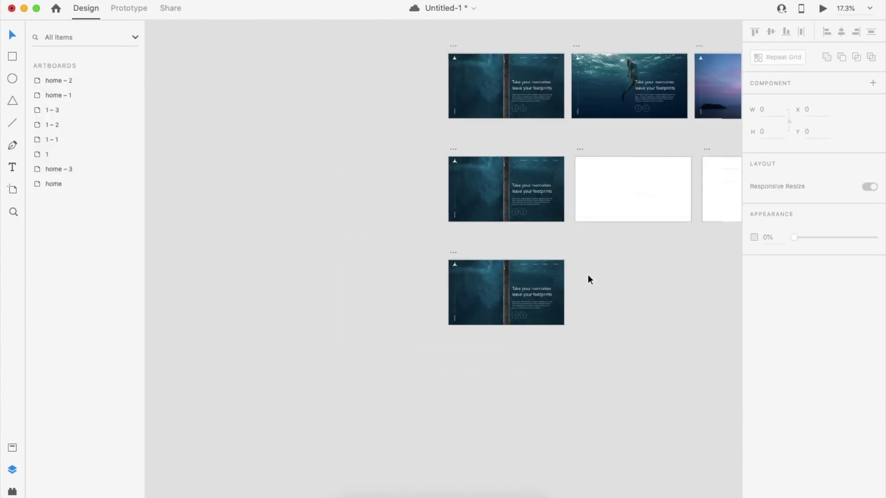
{"action": "scroll", "coordinate": [531, 274], "scroll_direction": "right", "scroll_amount": 3}
- Duplicate home – 3 as home – 4 and move its wave down into the artboard
{"action": "left_click", "coordinate": [297, 252]}
{"action": "left_click_drag", "start_coordinate": [297, 253], "coordinate": [423, 251]}
{"action": "left_click", "coordinate": [464, 278]}
{"action": "left_click", "coordinate": [474, 239]}
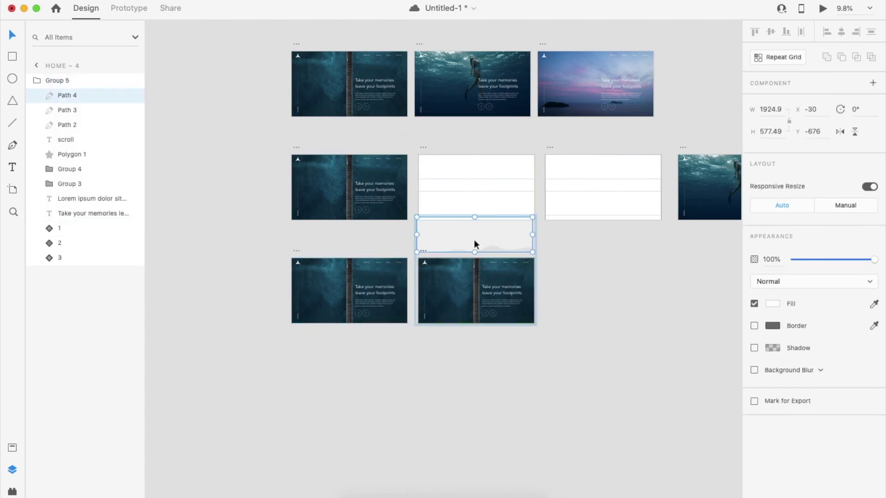
{"action": "left_click_drag", "start_coordinate": [474, 240], "coordinate": [477, 324]}
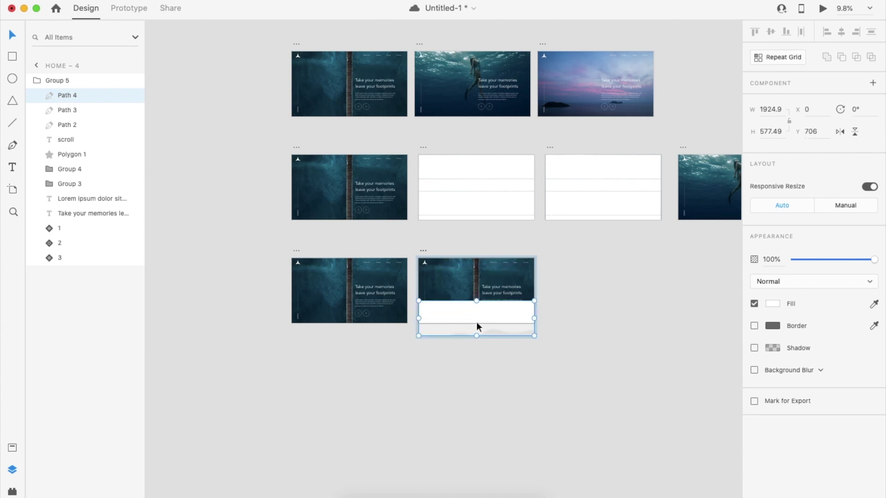
- Raise the wave's two top anchor points in home – 4 until it covers nearly everything
{"action": "scroll", "coordinate": [476, 322], "scroll_direction": "up", "scroll_amount": 5}
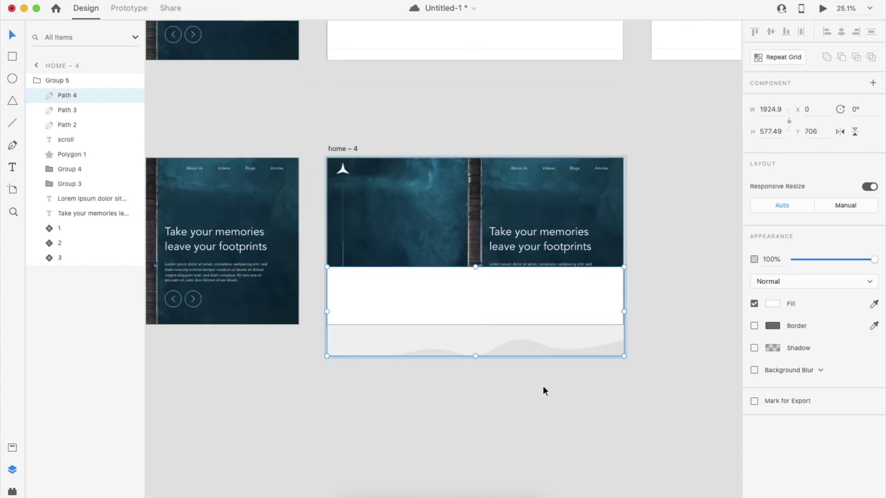
{"action": "scroll", "coordinate": [542, 386], "scroll_direction": "up", "scroll_amount": 3}
{"action": "scroll", "coordinate": [517, 369], "scroll_direction": "right", "scroll_amount": 2}
{"action": "double_click", "coordinate": [492, 356]}
{"action": "left_click_drag", "start_coordinate": [275, 328], "coordinate": [600, 360]}
{"action": "key", "text": "shift+Up"}
{"action": "key", "text": "shift+Up"}
{"action": "key", "text": "shift+Up"}
{"action": "key", "text": "shift+Up"}
{"action": "key", "text": "shift+Up"}
{"action": "key", "text": "shift+Up"}
{"action": "key", "text": "shift+Up"}
{"action": "key", "text": "shift+Up"}
{"action": "key", "text": "shift+Up"}
{"action": "key", "text": "shift+Up"}
{"action": "key", "text": "shift+Up"}
{"action": "key", "text": "shift+Up"}
{"action": "key", "text": "shift+Up"}
{"action": "key", "text": "shift+Up"}
{"action": "key", "text": "shift+Up"}
{"action": "key", "text": "shift+Up"}
{"action": "key", "text": "shift+Up"}
{"action": "key", "text": "shift+Up"}
{"action": "key", "text": "shift+Up"}
{"action": "key", "text": "shift+Up"}
{"action": "key", "text": "shift+Up"}
{"action": "key", "text": "shift+Up"}
{"action": "key", "text": "shift+Up"}
{"action": "key", "text": "shift+Up"}
{"action": "key", "text": "shift+Up"}
{"action": "key", "text": "shift+Up"}
{"action": "key", "text": "shift+Up"}
{"action": "key", "text": "shift+Up"}
{"action": "key", "text": "shift+Up"}
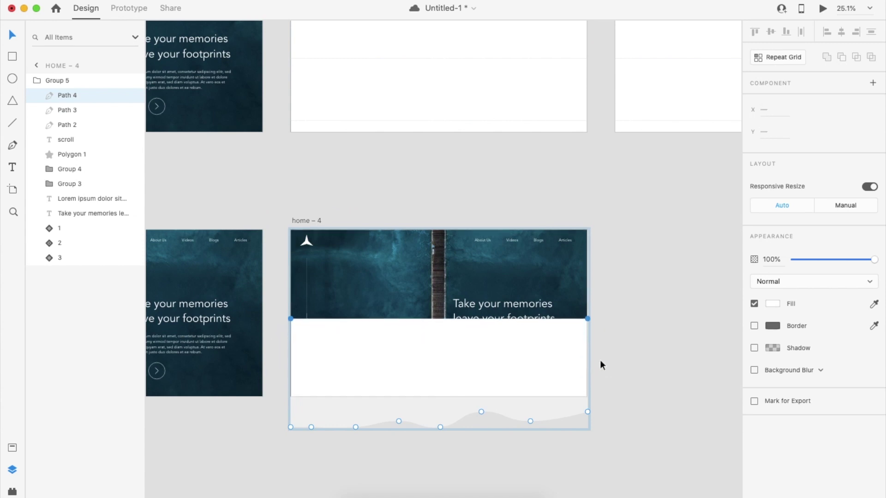
{"action": "key", "text": "shift+Up"}
{"action": "key", "text": "shift+Up"}
{"action": "key", "text": "shift+Up"}
{"action": "key", "text": "shift+Up"}
{"action": "key", "text": "shift+Up"}
{"action": "key", "text": "shift+Up"}
{"action": "key", "text": "shift+Up"}
{"action": "key", "text": "shift+Up"}
{"action": "key", "text": "shift+Up"}
{"action": "key", "text": "shift+Up"}
{"action": "key", "text": "shift+Up"}
{"action": "key", "text": "shift+Up"}
{"action": "key", "text": "shift+Up"}
{"action": "key", "text": "shift+Up"}
{"action": "key", "text": "shift+Up"}
{"action": "key", "text": "shift+Up"}
{"action": "key", "text": "shift+Up"}
{"action": "key", "text": "shift+Up"}
{"action": "key", "text": "shift+Up"}
{"action": "key", "text": "shift+Up"}
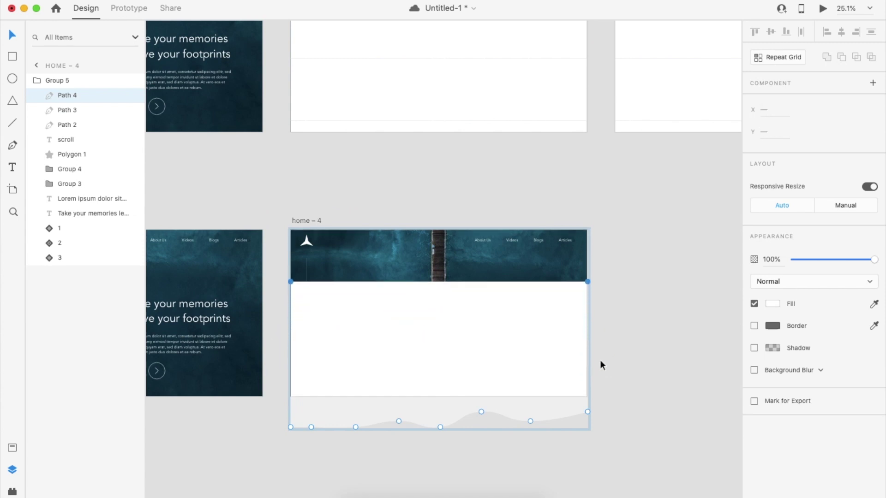
{"action": "key", "text": "shift+Up"}
{"action": "key", "text": "shift+Up"}
{"action": "key", "text": "shift+Up"}
{"action": "key", "text": "shift+Up"}
{"action": "key", "text": "shift+Up"}
{"action": "key", "text": "shift+Up"}
{"action": "key", "text": "shift+Up"}
{"action": "key", "text": "shift+Up"}
{"action": "key", "text": "shift+Up"}
{"action": "key", "text": "shift+Up"}
{"action": "key", "text": "shift+Up"}
{"action": "key", "text": "shift+Up"}
{"action": "key", "text": "shift+Up"}
{"action": "key", "text": "shift+Up"}
{"action": "key", "text": "shift+Up"}
{"action": "key", "text": "shift+Up"}
{"action": "key", "text": "shift+Up"}
{"action": "key", "text": "shift+Up"}
{"action": "key", "text": "shift+Up"}
{"action": "key", "text": "shift+Up"}
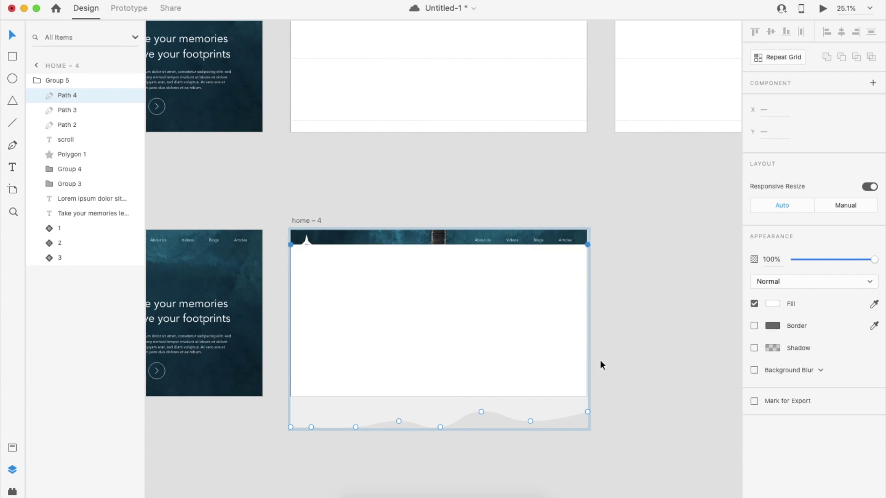
- Link home – 3's right arrow to home – 4 with Auto-Animate, Ease In-Out, 1.5 s
{"action": "scroll", "coordinate": [631, 305], "scroll_direction": "down", "scroll_amount": 5}
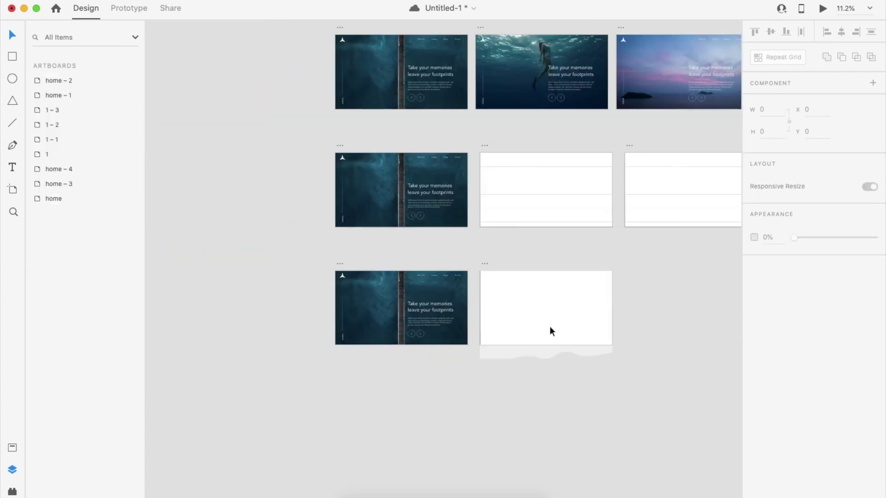
{"action": "left_click", "coordinate": [419, 336]}
{"action": "left_click", "coordinate": [420, 339]}
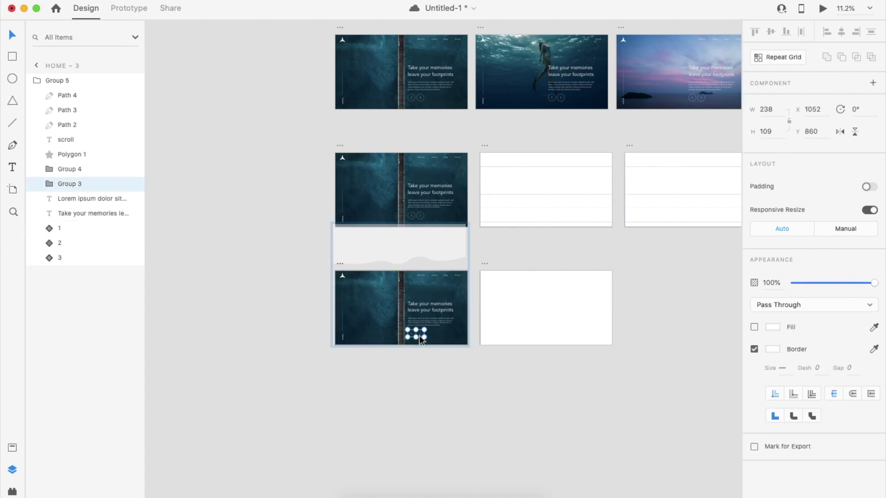
{"action": "double_click", "coordinate": [421, 340]}
{"action": "left_click", "coordinate": [129, 8]}
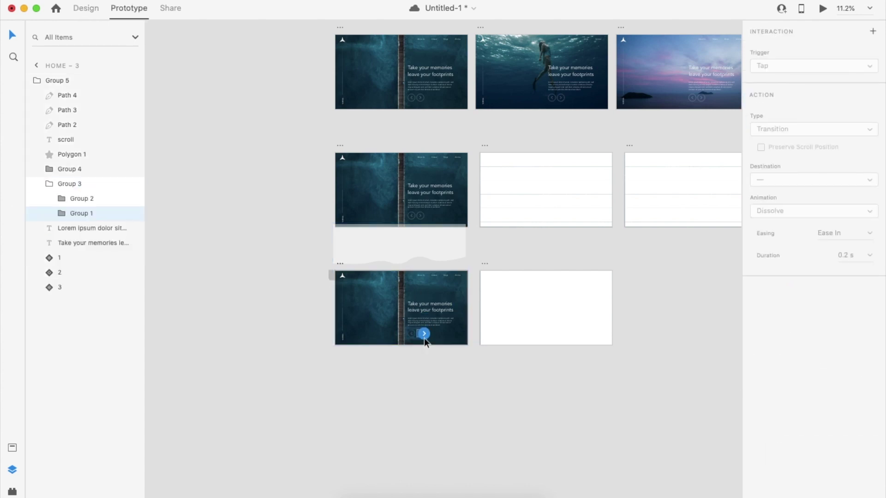
{"action": "left_click_drag", "start_coordinate": [424, 340], "coordinate": [540, 300]}
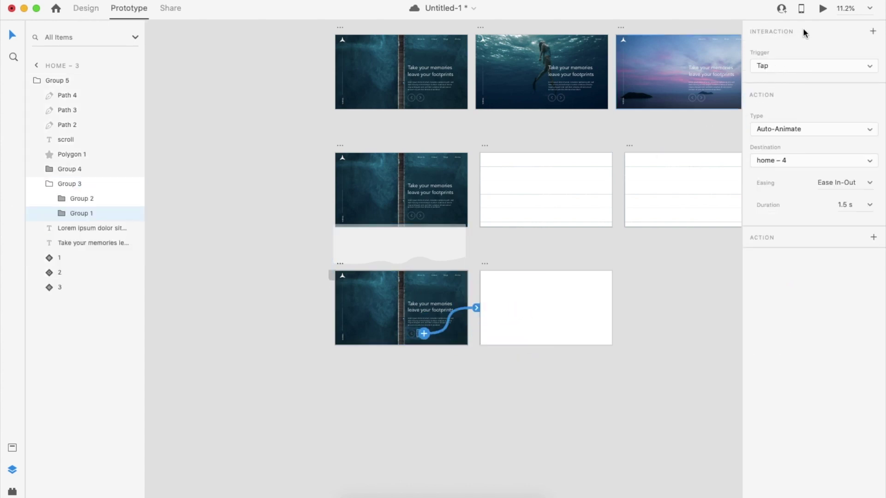
- Test the right arrow's wave transition in Desktop Preview, then close it
{"action": "left_click", "coordinate": [821, 10]}
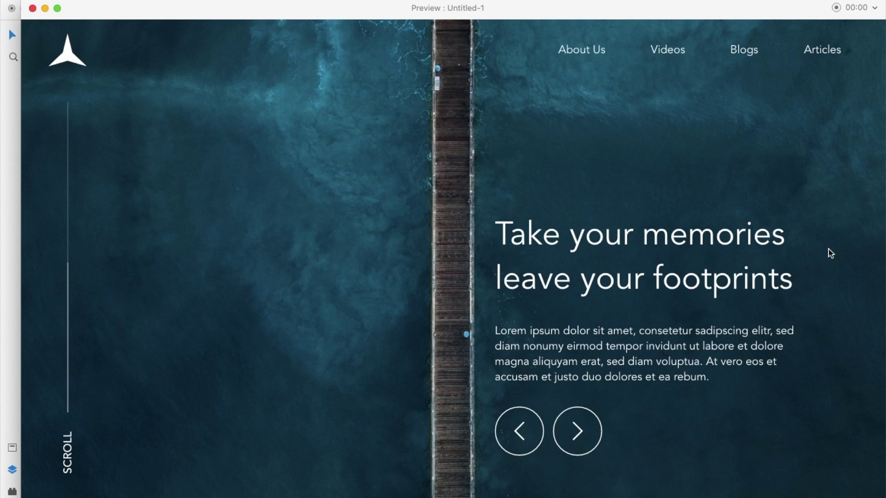
{"action": "left_click", "coordinate": [579, 428]}
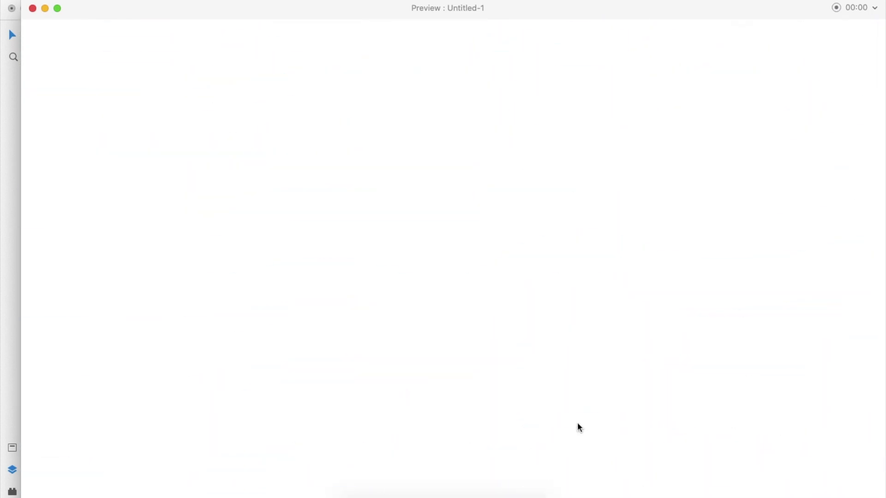
{"action": "left_click", "coordinate": [32, 8]}
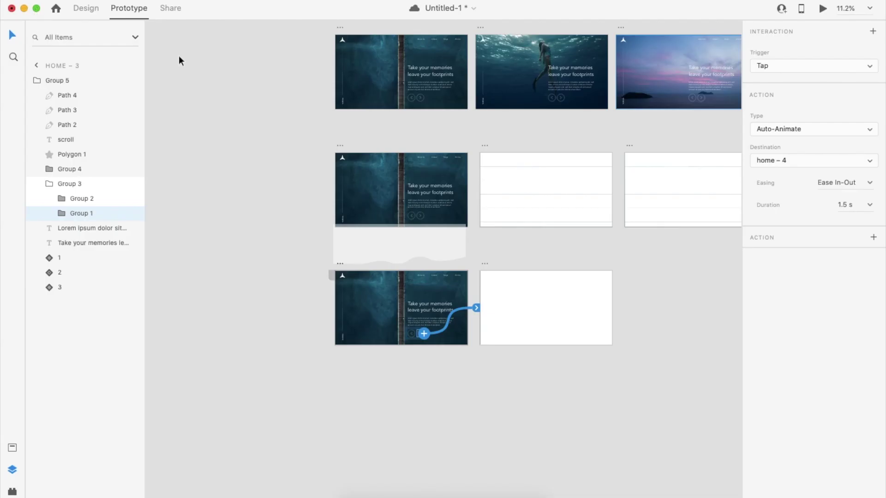
{"action": "left_click", "coordinate": [539, 369]}
{"action": "scroll", "coordinate": [406, 292], "scroll_direction": "up", "scroll_amount": 5}
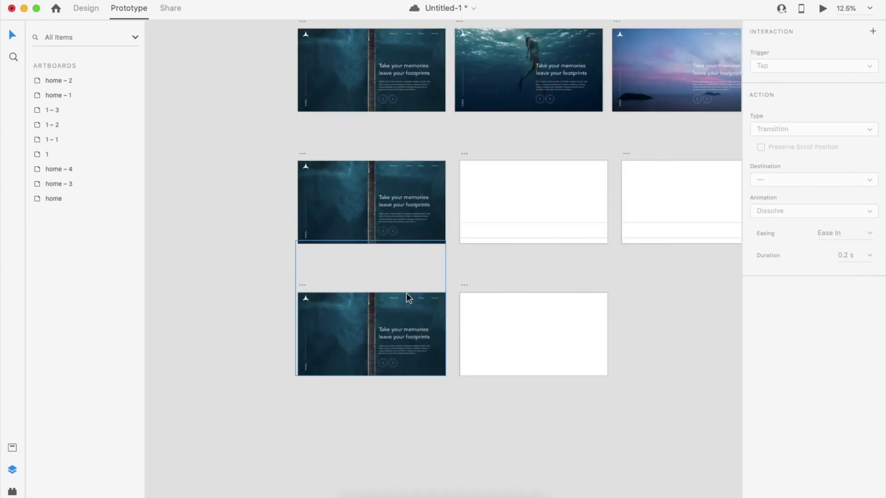
{"action": "scroll", "coordinate": [475, 283], "scroll_direction": "left", "scroll_amount": 1}
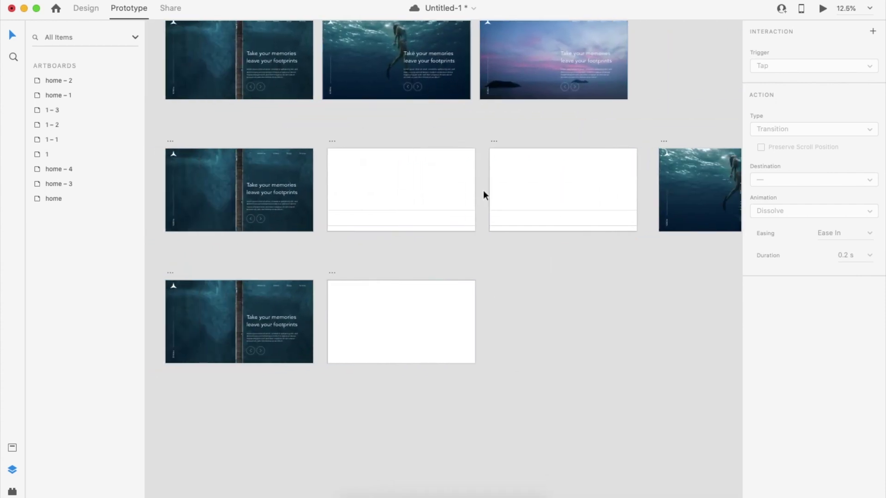
{"action": "scroll", "coordinate": [415, 277], "scroll_direction": "left", "scroll_amount": 5}
{"action": "scroll", "coordinate": [415, 277], "scroll_direction": "down", "scroll_amount": 2}
{"action": "left_click", "coordinate": [293, 226]}
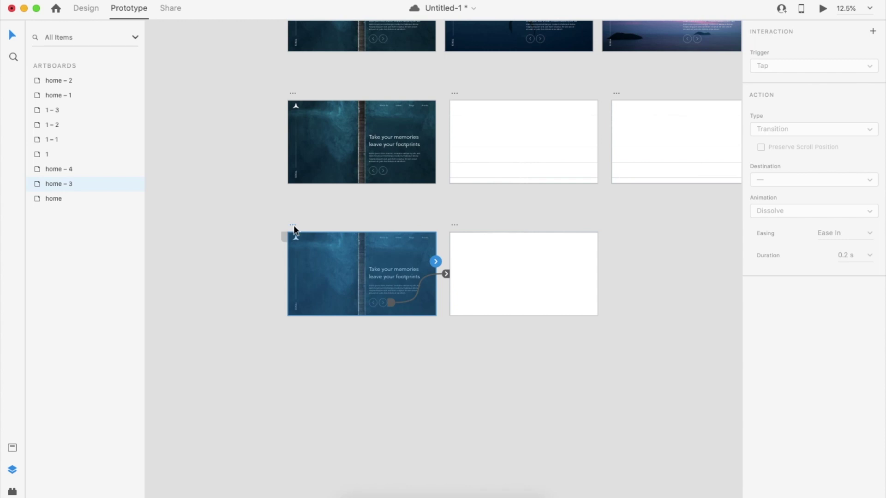
- In Design mode, duplicate the home artboard below as home - 5
{"action": "left_click", "coordinate": [96, 14]}
{"action": "scroll", "coordinate": [331, 223], "scroll_direction": "down", "scroll_amount": 3}
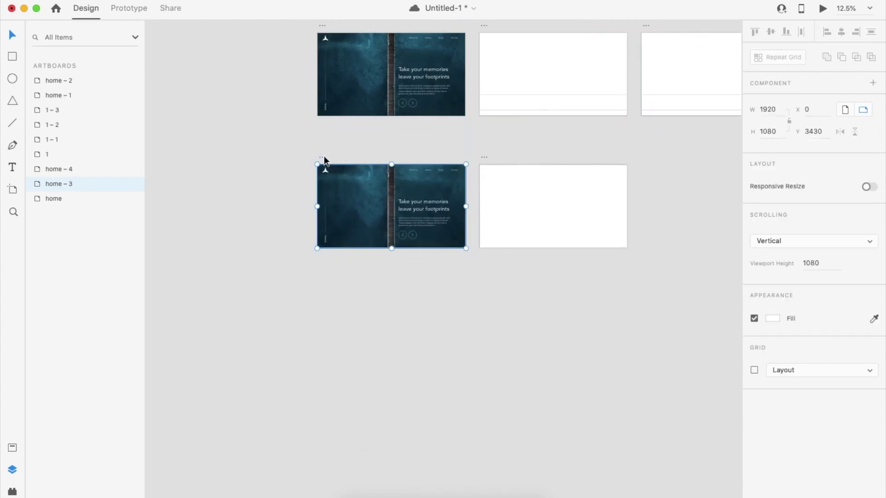
{"action": "scroll", "coordinate": [324, 156], "scroll_direction": "down", "scroll_amount": 2}
{"action": "scroll", "coordinate": [324, 156], "scroll_direction": "down", "scroll_amount": 3}
{"action": "scroll", "coordinate": [320, 143], "scroll_direction": "up", "scroll_amount": 2}
{"action": "left_click_drag", "start_coordinate": [316, 131], "coordinate": [317, 328]}
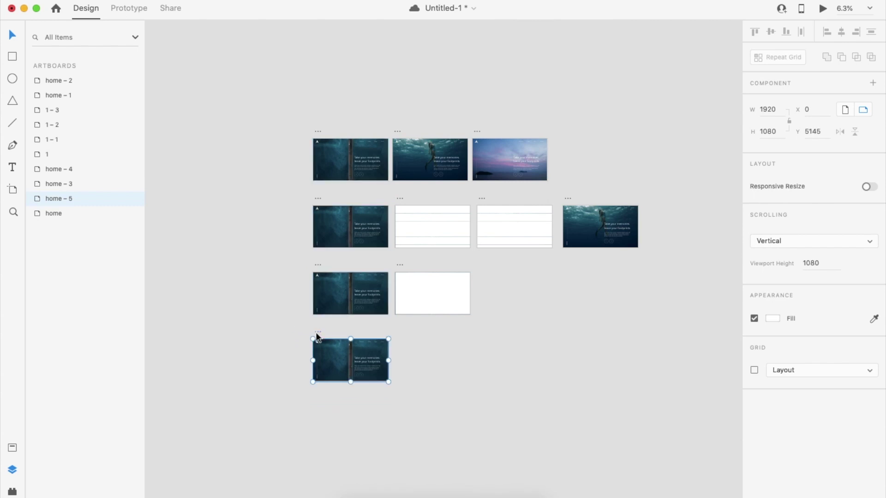
{"action": "left_click", "coordinate": [429, 365]}
{"action": "scroll", "coordinate": [338, 375], "scroll_direction": "up", "scroll_amount": 3}
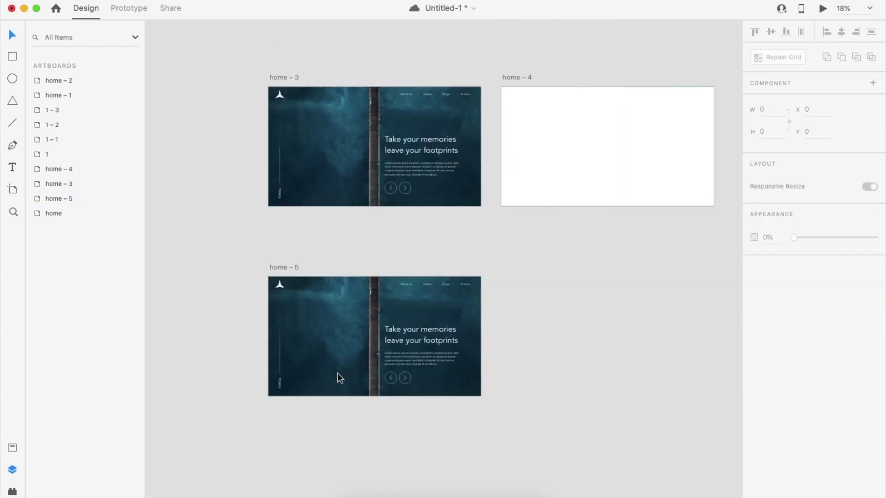
- Draw a borderless 155×155 white square at home - 5's top-left corner
{"action": "left_click", "coordinate": [10, 58]}
{"action": "scroll", "coordinate": [201, 280], "scroll_direction": "up", "scroll_amount": 2}
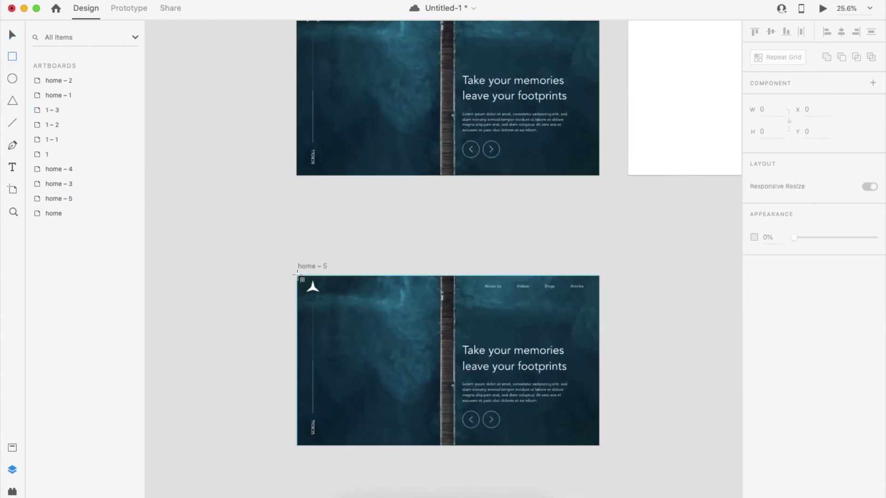
{"action": "left_click_drag", "start_coordinate": [296, 275], "coordinate": [322, 301]}
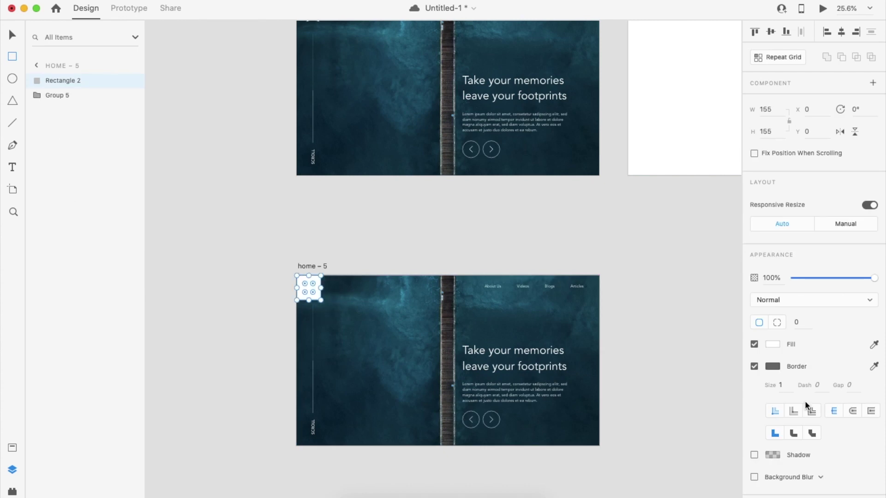
{"action": "left_click", "coordinate": [755, 367]}
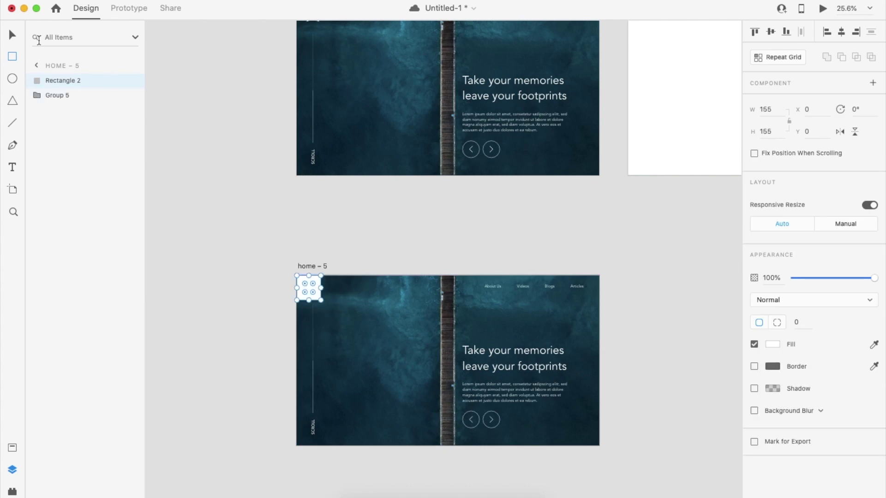
{"action": "left_click", "coordinate": [142, 9]}
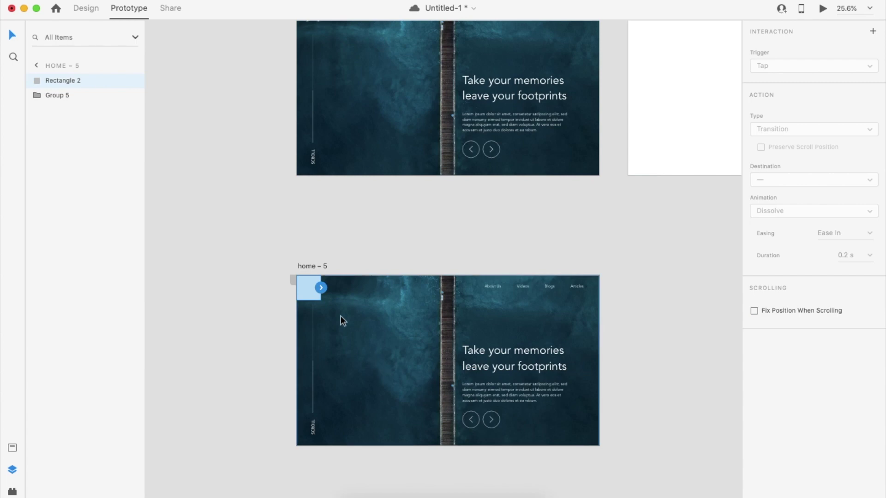
{"action": "left_click", "coordinate": [86, 8]}
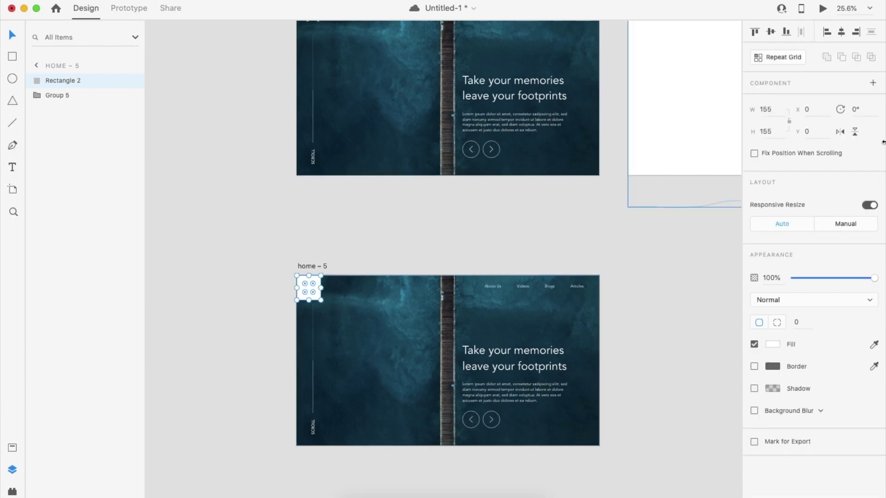
- Turn the square into a repeat grid stretched across the full 1920 × 1080 artboard
{"action": "left_click", "coordinate": [783, 58]}
{"action": "left_click_drag", "start_coordinate": [321, 287], "coordinate": [599, 331]}
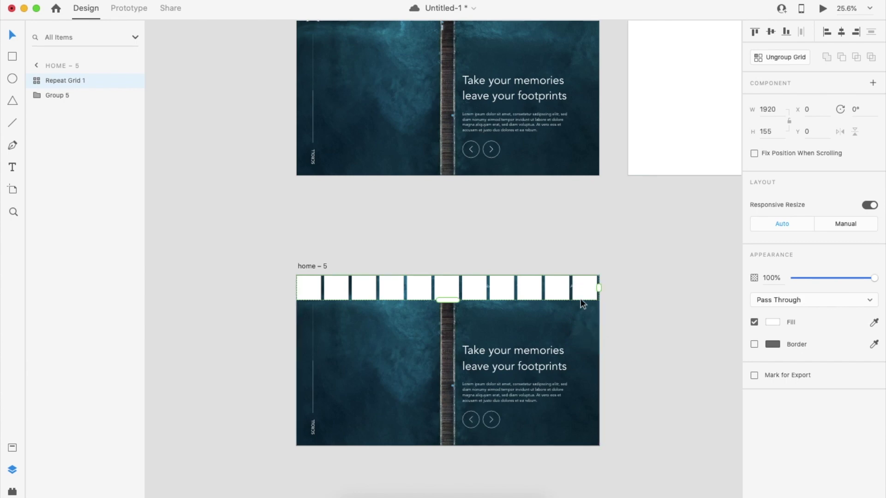
{"action": "scroll", "coordinate": [572, 294], "scroll_direction": "up", "scroll_amount": 5}
{"action": "left_click_drag", "start_coordinate": [572, 286], "coordinate": [494, 312]}
{"action": "left_click_drag", "start_coordinate": [560, 289], "coordinate": [632, 289]}
{"action": "key", "text": "super+minus"}
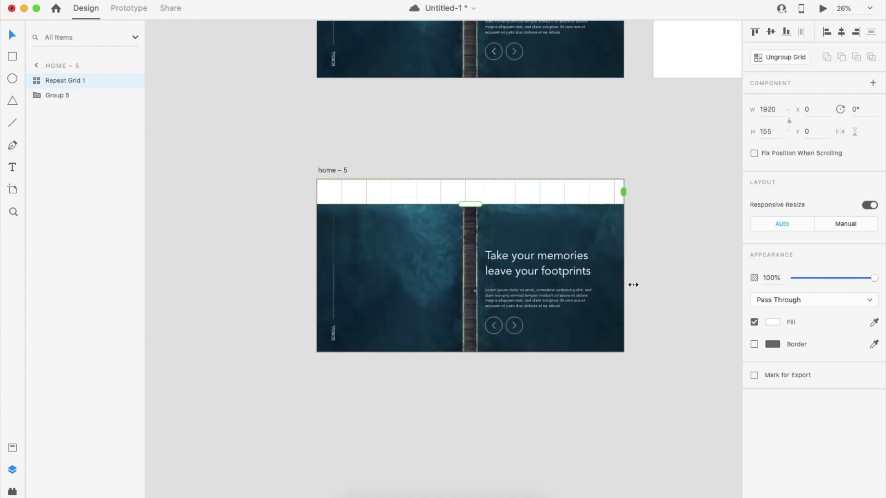
{"action": "left_click_drag", "start_coordinate": [470, 204], "coordinate": [470, 350]}
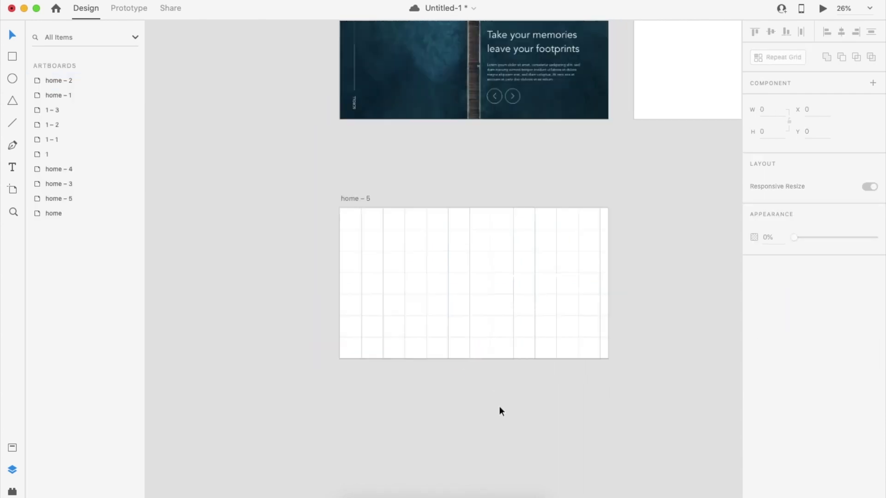
{"action": "key", "text": "super+minus"}
- Duplicate home - 5 as home - 6, then shrink home - 5's grid tile to about 1×1
{"action": "left_click", "coordinate": [350, 279]}
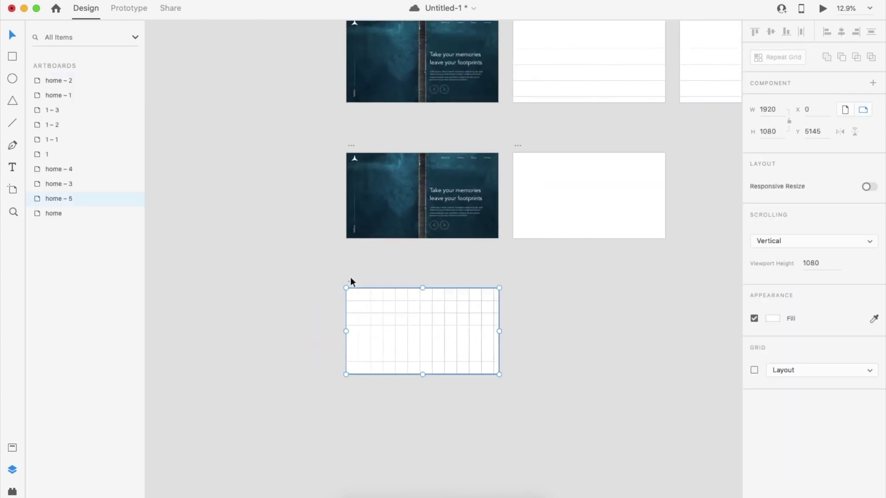
{"action": "left_click_drag", "start_coordinate": [352, 281], "coordinate": [519, 282]}
{"action": "left_click", "coordinate": [488, 304]}
{"action": "double_click", "coordinate": [487, 304]}
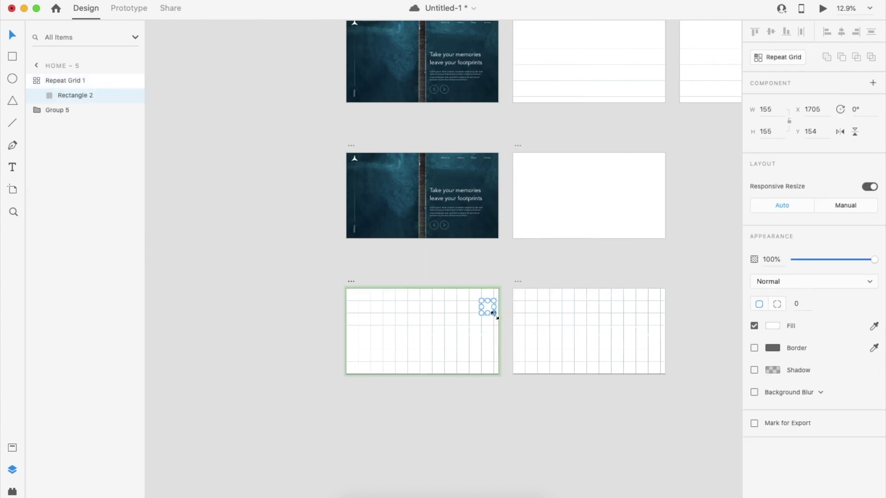
{"action": "left_click_drag", "start_coordinate": [492, 313], "coordinate": [481, 305]}
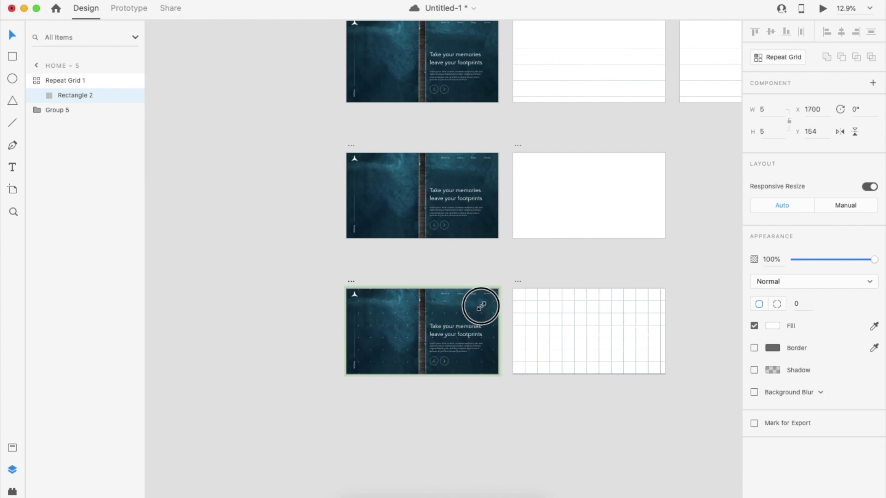
{"action": "key", "text": "super+z"}
{"action": "scroll", "coordinate": [480, 306], "scroll_direction": "up", "scroll_amount": 5}
{"action": "scroll", "coordinate": [488, 308], "scroll_direction": "up", "scroll_amount": 3}
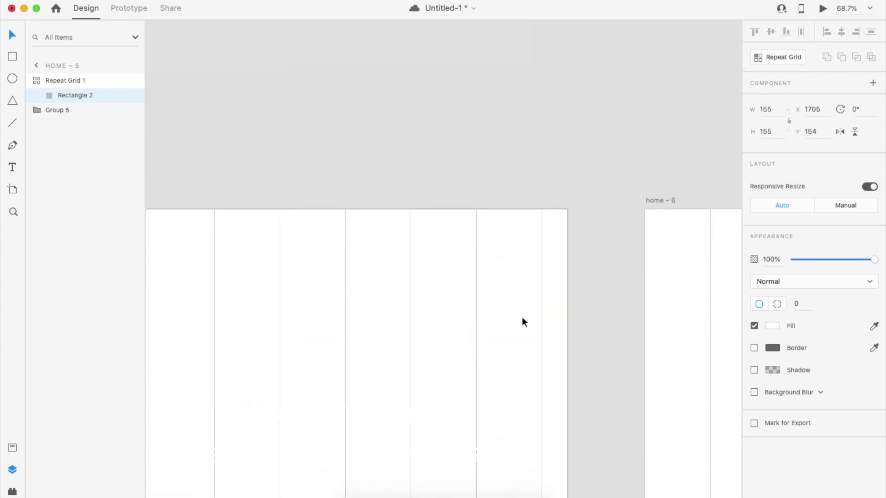
{"action": "left_click_drag", "start_coordinate": [542, 340], "coordinate": [478, 275]}
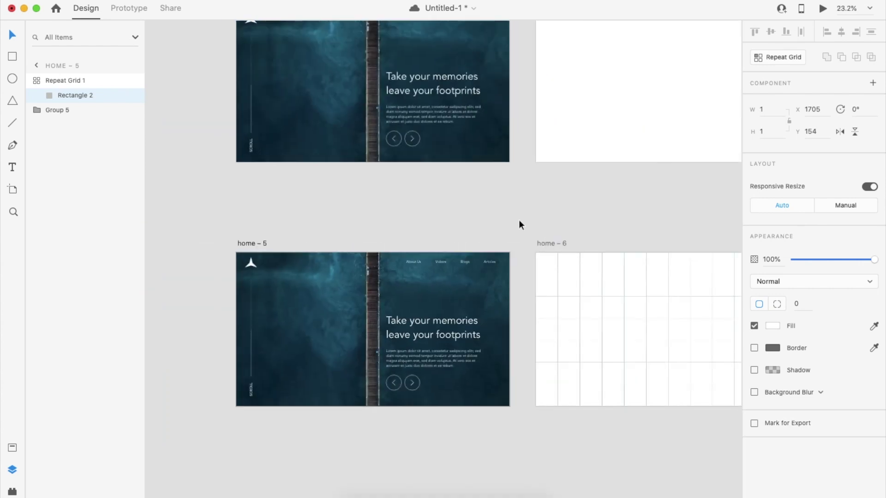
{"action": "left_click", "coordinate": [520, 225]}
{"action": "scroll", "coordinate": [521, 225], "scroll_direction": "down", "scroll_amount": 5}
- Wire home - 5 to the grid artboard home - 6 and open a preview
{"action": "left_click", "coordinate": [325, 250]}
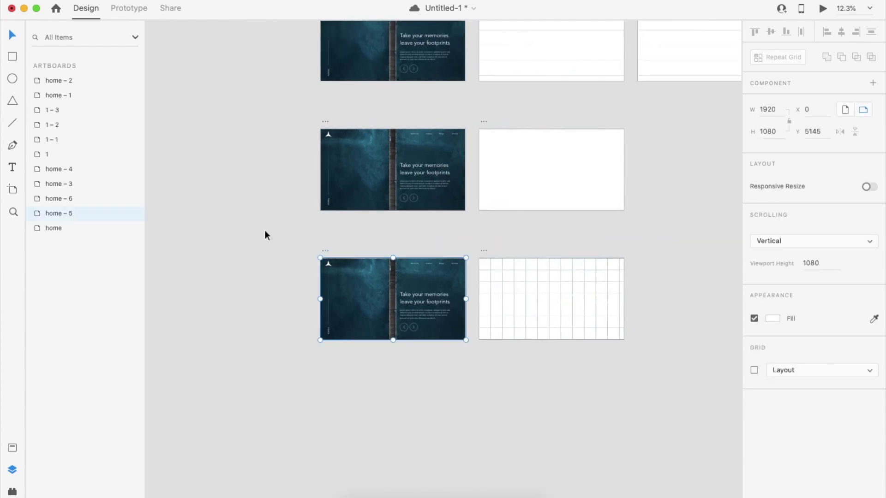
{"action": "left_click", "coordinate": [129, 8]}
{"action": "left_click_drag", "start_coordinate": [466, 286], "coordinate": [485, 320]}
{"action": "left_click", "coordinate": [825, 10]}
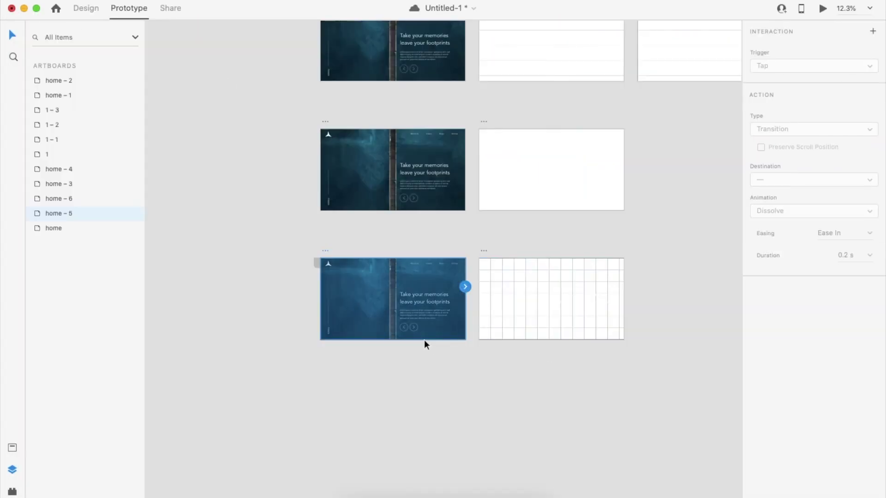
- Link home - 5's arrow button to home - 6 with 1.5 s Auto-Animate and test it in preview
{"action": "double_click", "coordinate": [413, 329]}
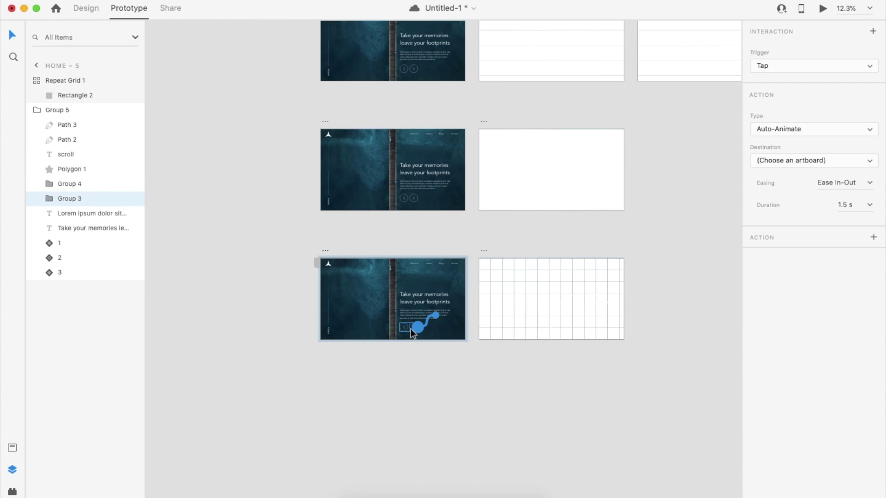
{"action": "double_click", "coordinate": [411, 328]}
{"action": "left_click_drag", "start_coordinate": [417, 329], "coordinate": [552, 315]}
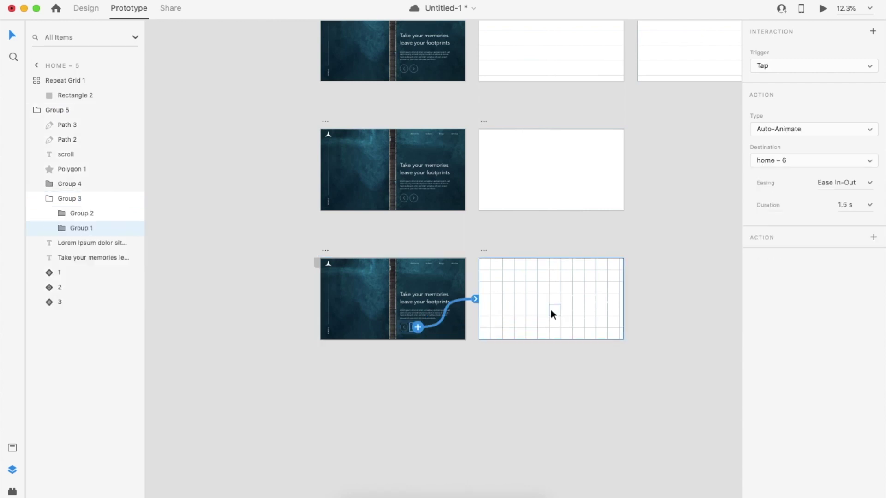
{"action": "left_click", "coordinate": [826, 10]}
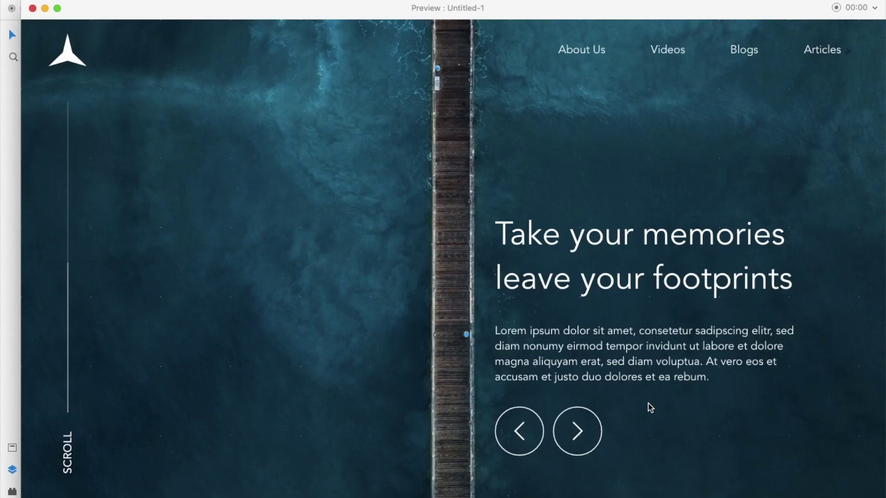
{"action": "left_click", "coordinate": [586, 427]}
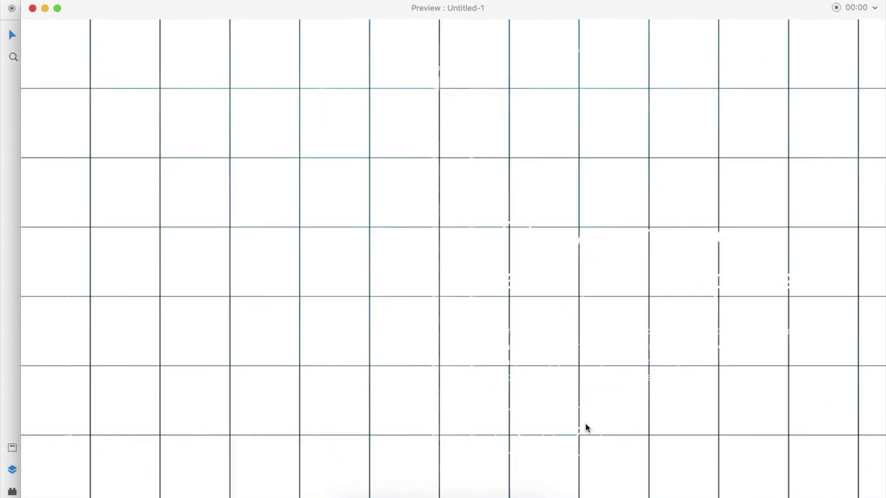
{"action": "left_click", "coordinate": [32, 9]}
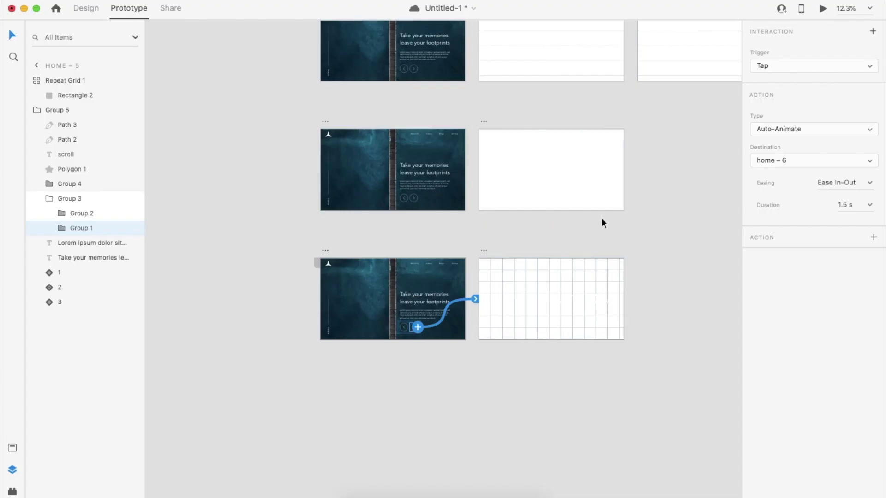
{"action": "left_click", "coordinate": [571, 233]}
{"action": "key", "text": "super+minus"}
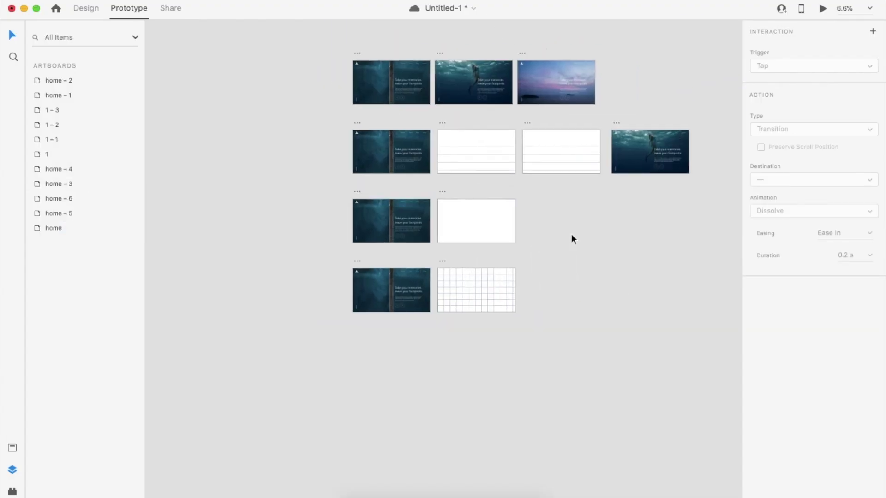
{"action": "left_click", "coordinate": [443, 261]}
- Return to Design mode, deselect, and pan across the four rows of slider artboards
{"action": "left_click", "coordinate": [86, 8]}
{"action": "left_click", "coordinate": [317, 171]}
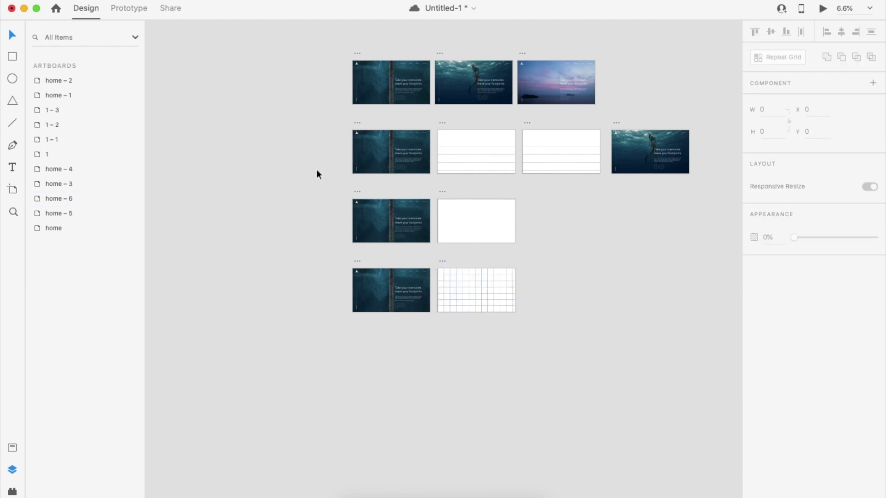
{"action": "scroll", "coordinate": [435, 162], "scroll_direction": "up", "scroll_amount": 5}
{"action": "scroll", "coordinate": [436, 162], "scroll_direction": "right", "scroll_amount": 3}
{"action": "scroll", "coordinate": [436, 163], "scroll_direction": "down", "scroll_amount": 1}
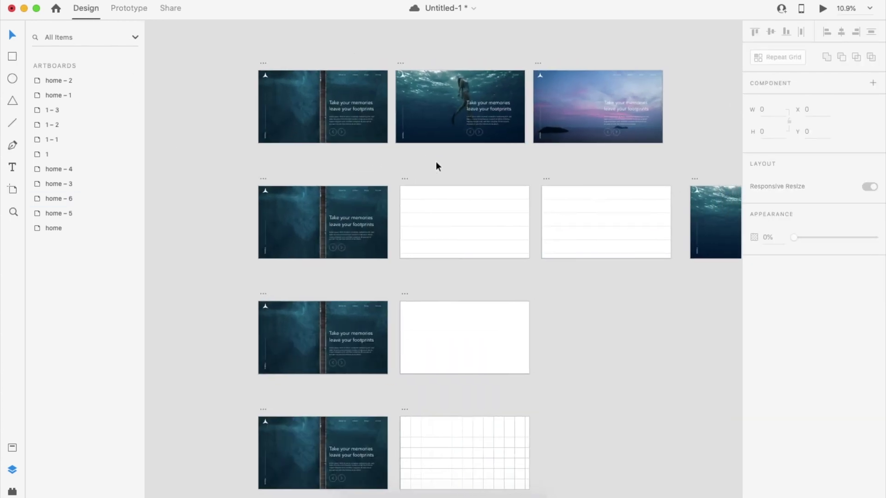
{"action": "scroll", "coordinate": [435, 161], "scroll_direction": "up", "scroll_amount": 3}
{"action": "scroll", "coordinate": [435, 162], "scroll_direction": "down", "scroll_amount": 3}
{"action": "scroll", "coordinate": [435, 162], "scroll_direction": "left", "scroll_amount": 1}
{"action": "scroll", "coordinate": [436, 161], "scroll_direction": "down", "scroll_amount": 4}
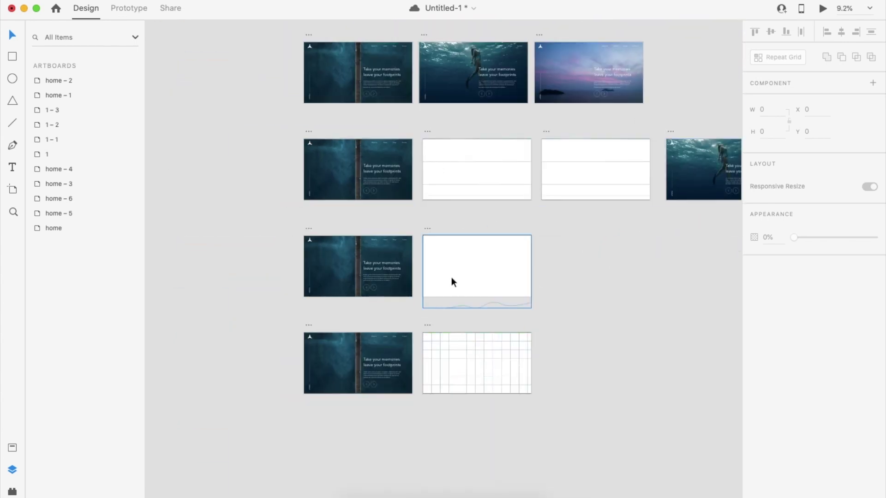
{"action": "scroll", "coordinate": [451, 276], "scroll_direction": "up", "scroll_amount": 4}
{"action": "scroll", "coordinate": [312, 182], "scroll_direction": "up", "scroll_amount": 3}
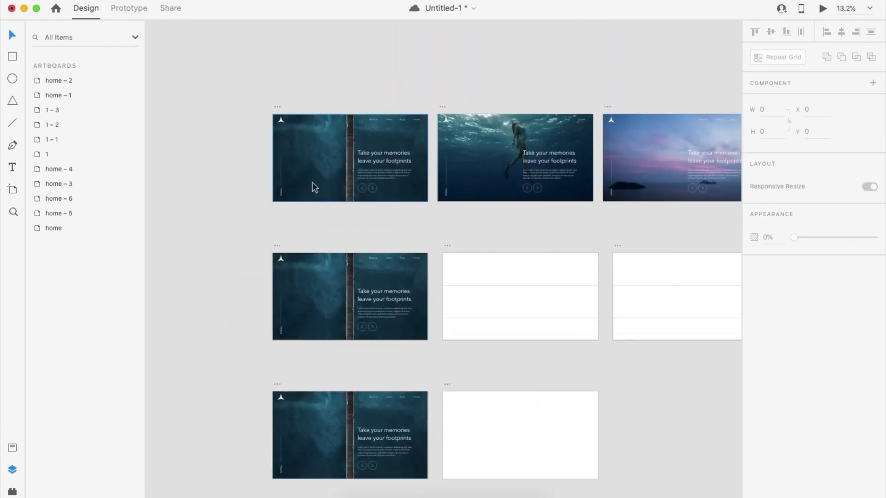